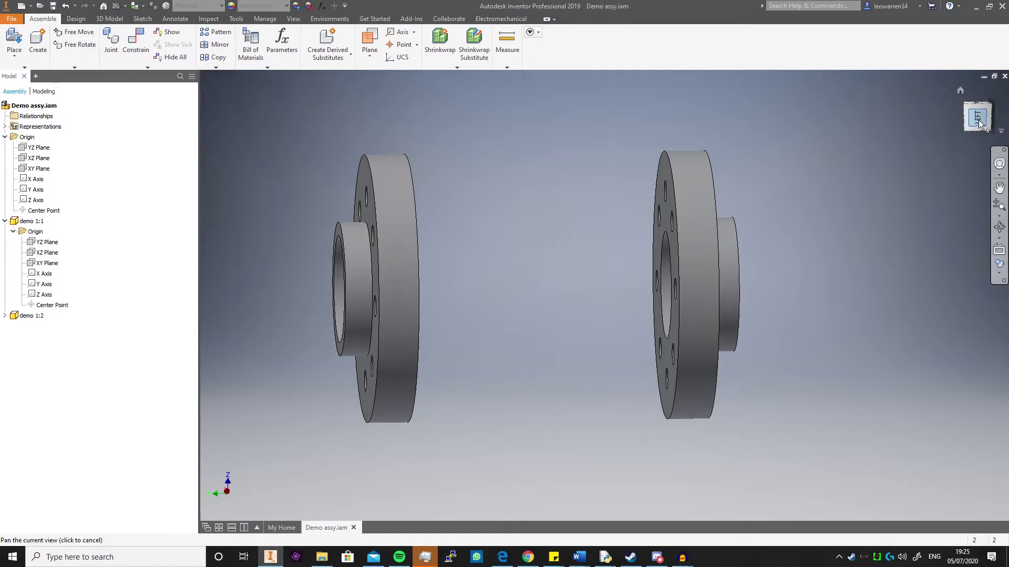
- Examine the two flange parts in the assembly from several viewing angles
mouse_move(979, 117)
mouse_down()
mouse_move(1008, 115)
mouse_move(979, 120)
mouse_up()
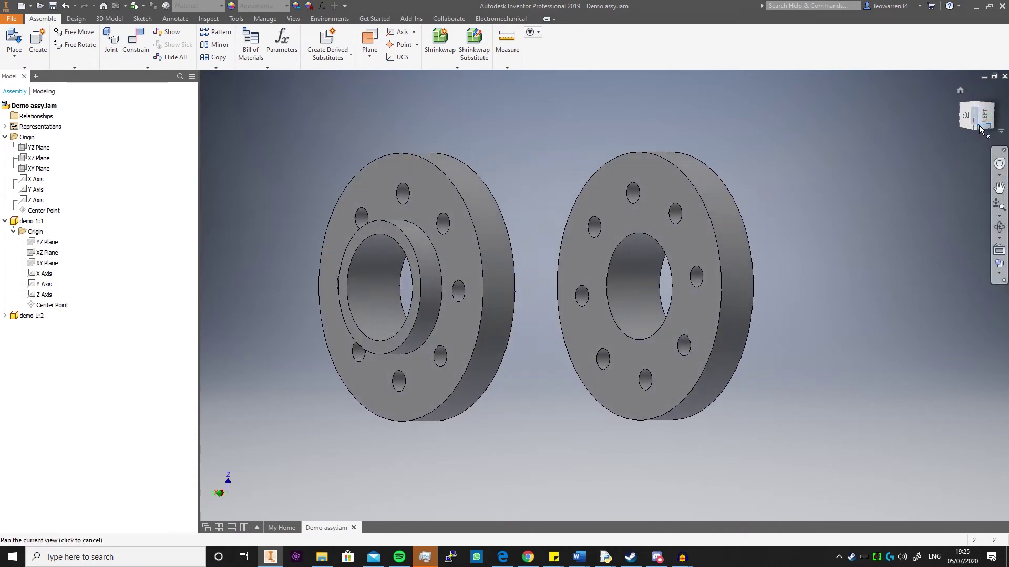
mouse_move(984, 124)
mouse_down()
mouse_move(992, 118)
mouse_move(950, 121)
mouse_move(978, 118)
mouse_move(967, 117)
mouse_up()
click(973, 119)
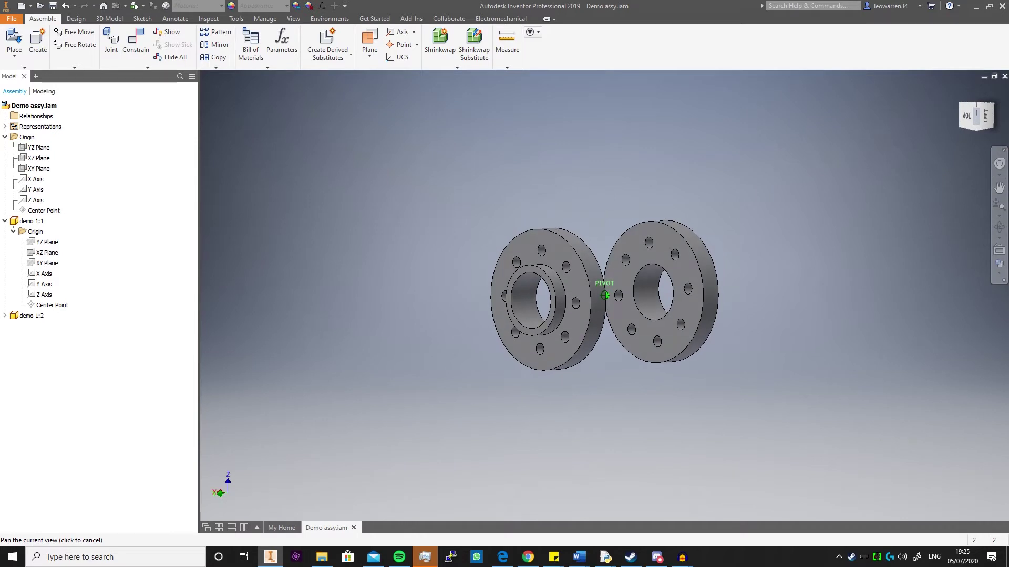
shift+middle_drag(604, 296, 602, 295)
drag(968, 117, 972, 113)
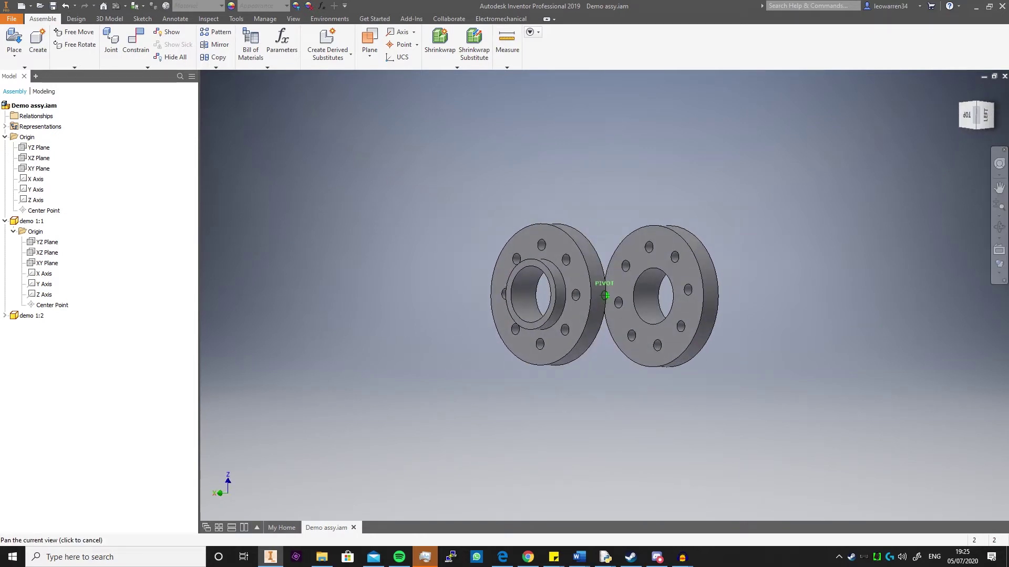
shift+middle_drag(604, 295, 604, 301)
drag(972, 116, 963, 108)
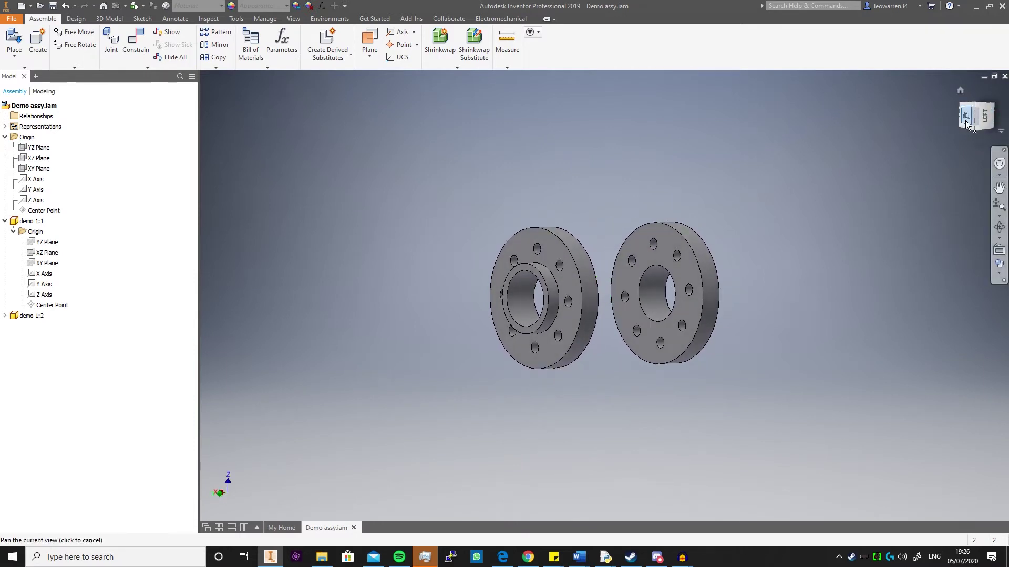
drag(969, 117, 961, 109)
scroll(662, 292, up, 5)
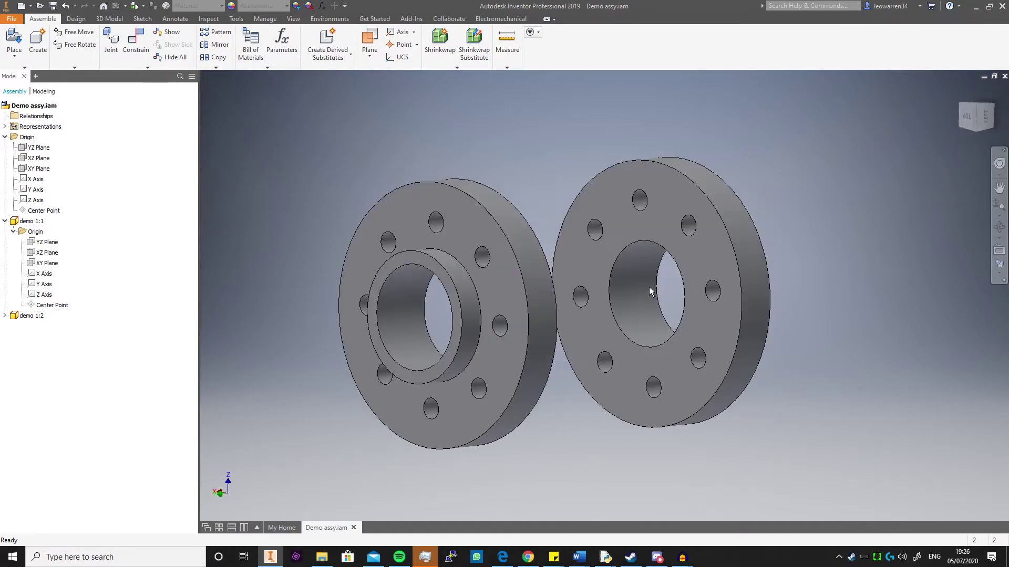
drag(971, 120, 969, 119)
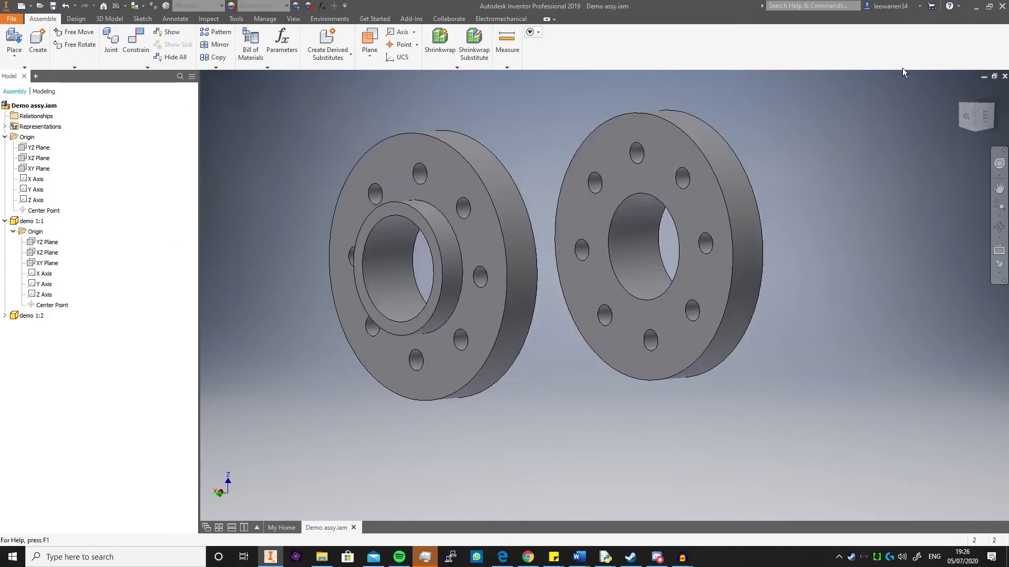
- Turn on the Degrees of Freedom display for the demo 1:1 flange in its occurrence properties
click(438, 184)
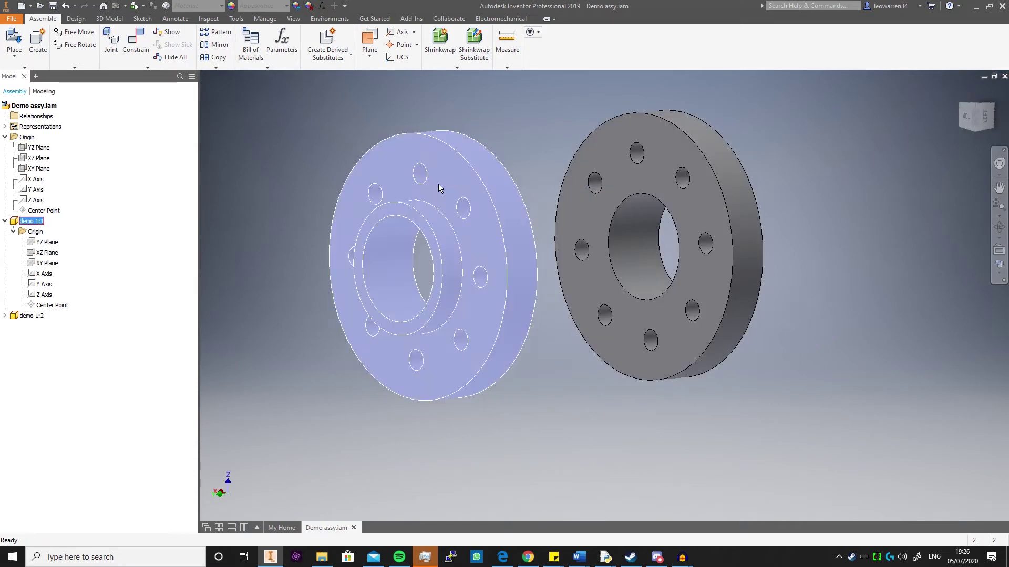
right_click(425, 185)
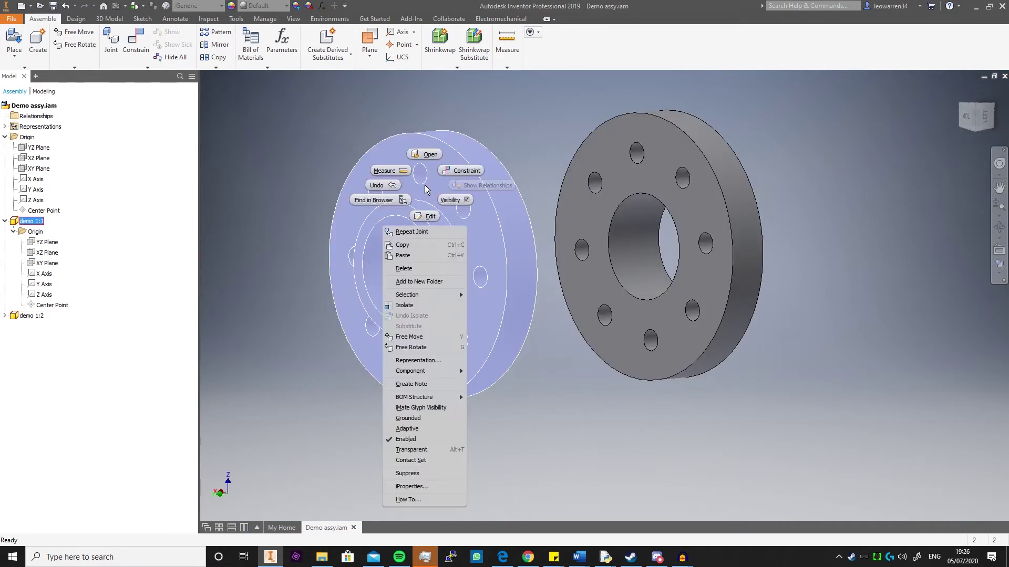
click(406, 488)
click(881, 133)
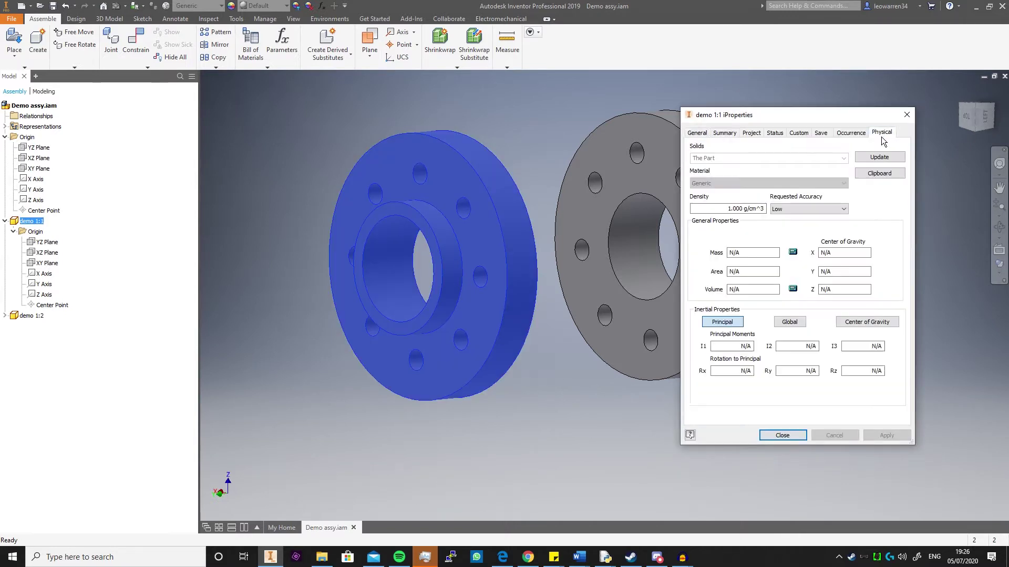
click(841, 133)
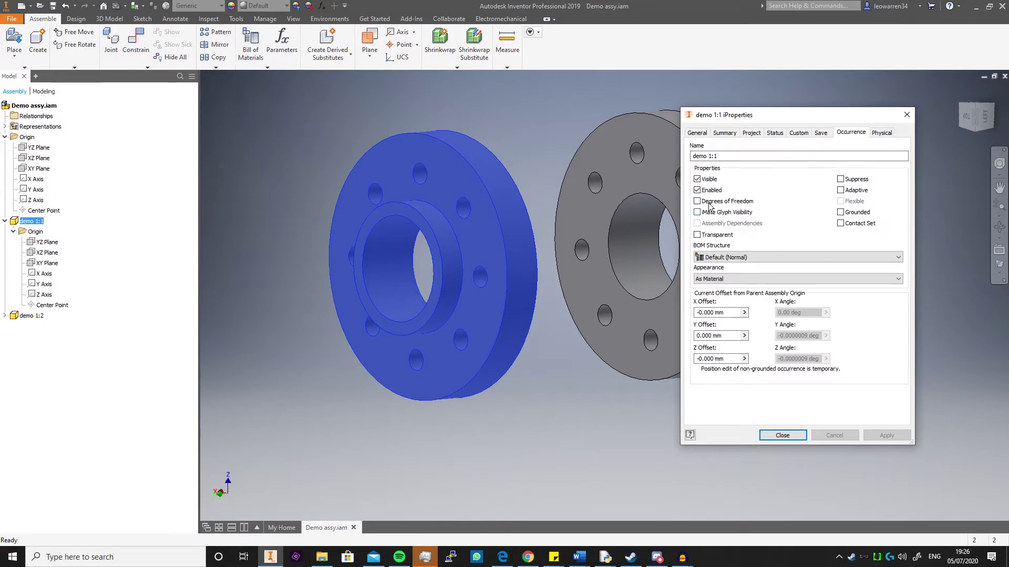
click(885, 435)
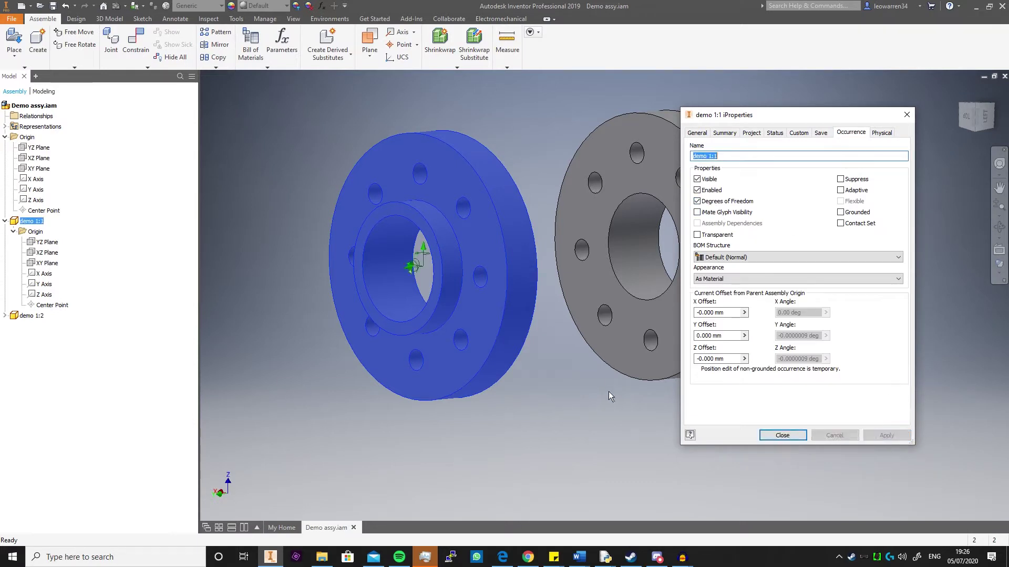
click(782, 435)
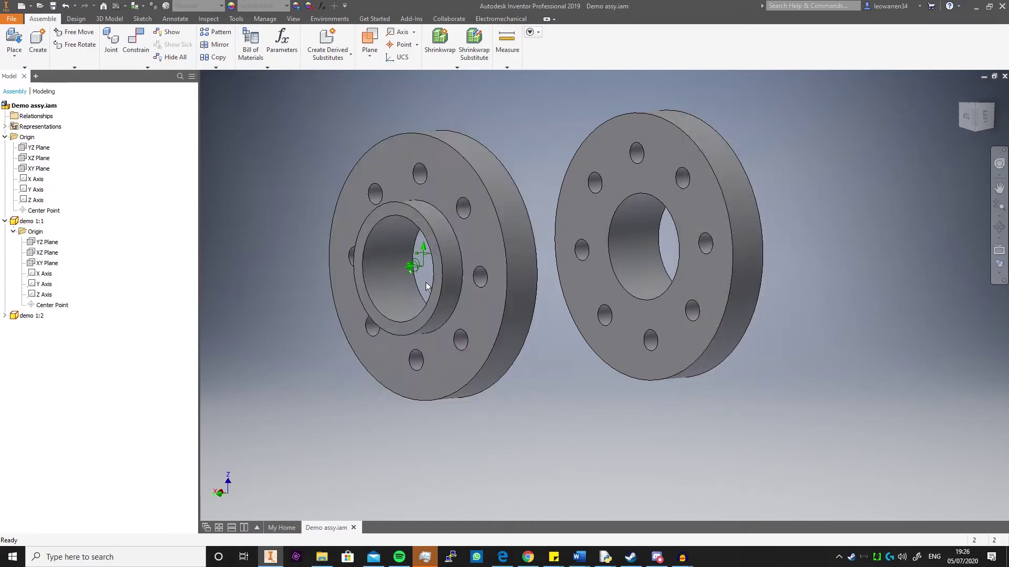
- Move the demo 1:1 flange freely up and back level with demo 1:2, and shift demo 1:2 to test their movement
mouse_move(983, 126)
mouse_down()
mouse_move(934, 126)
mouse_move(965, 126)
mouse_up()
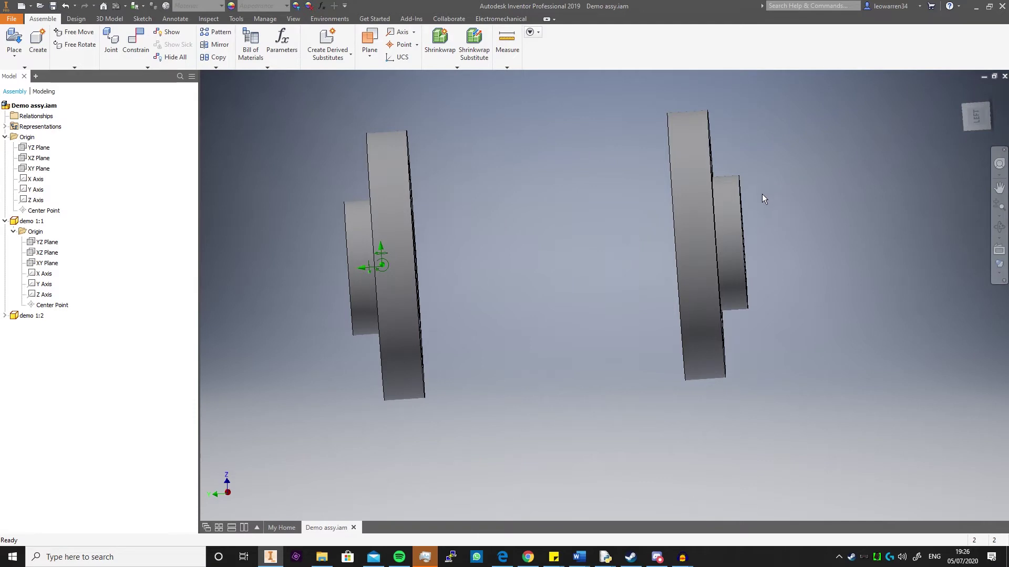
click(971, 121)
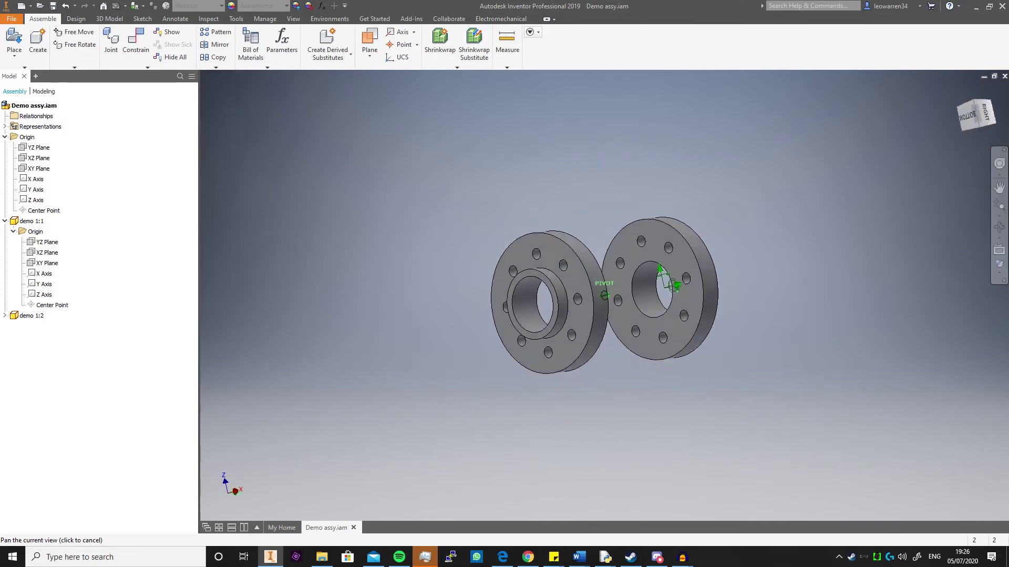
drag(657, 310, 700, 215)
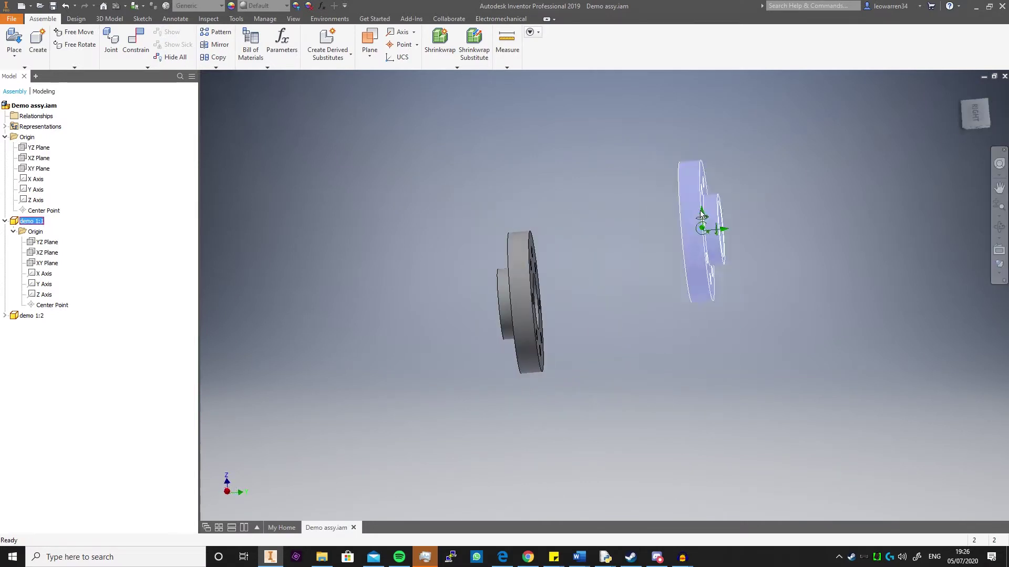
click(917, 118)
click(971, 109)
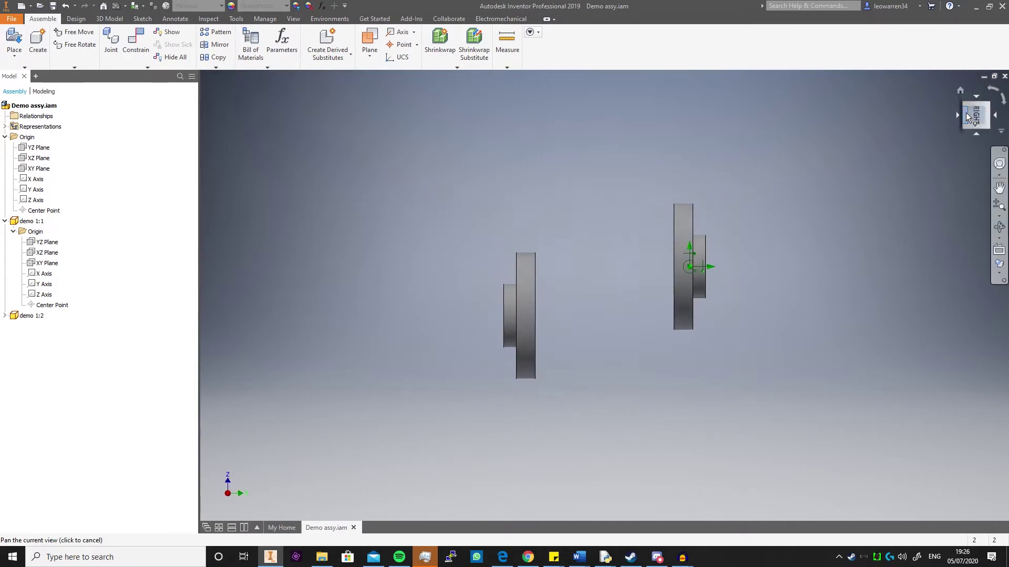
drag(683, 264, 684, 315)
click(660, 191)
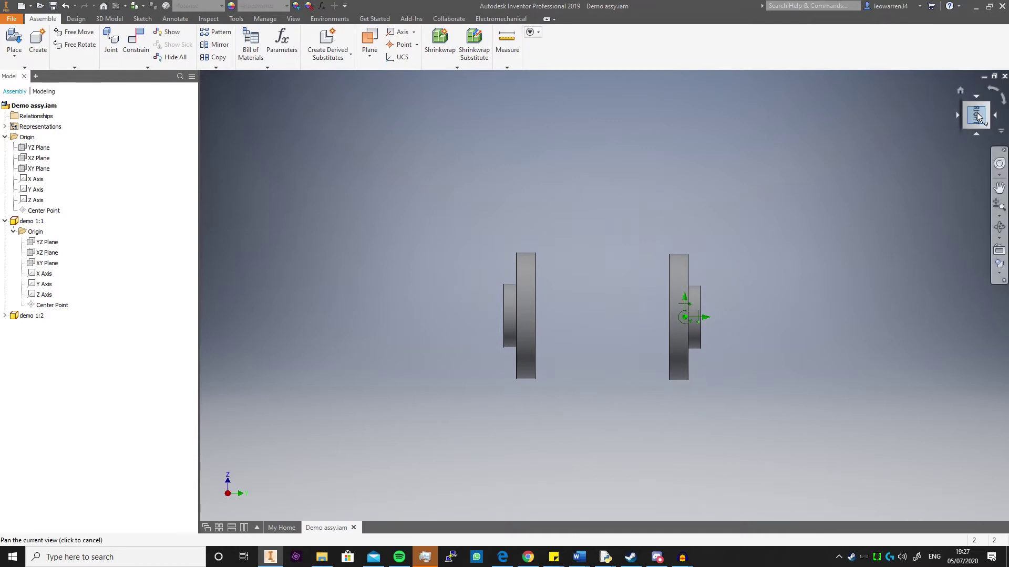
mouse_move(975, 115)
mouse_down()
mouse_move(946, 115)
mouse_move(869, 175)
mouse_up()
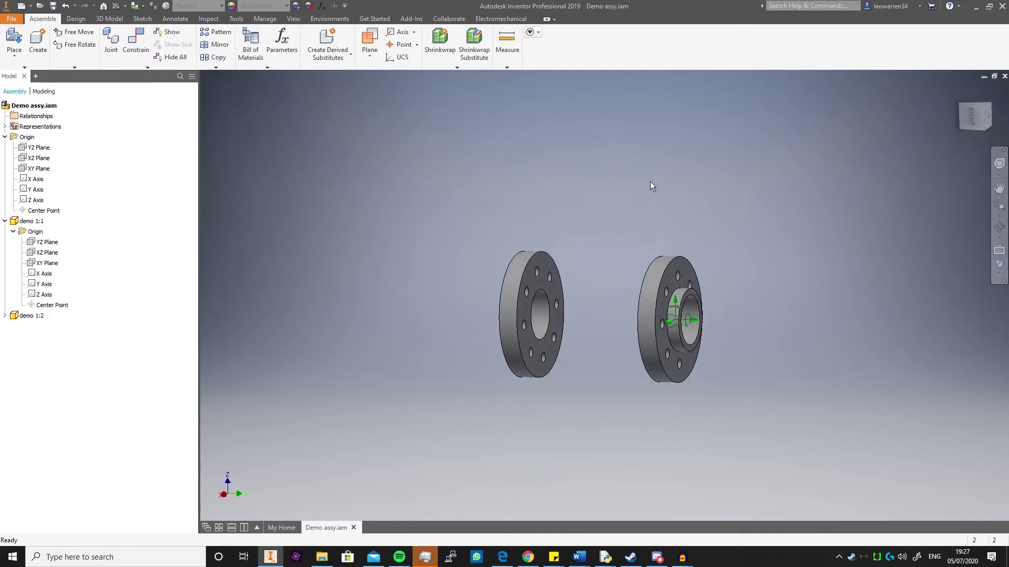
drag(538, 252, 510, 233)
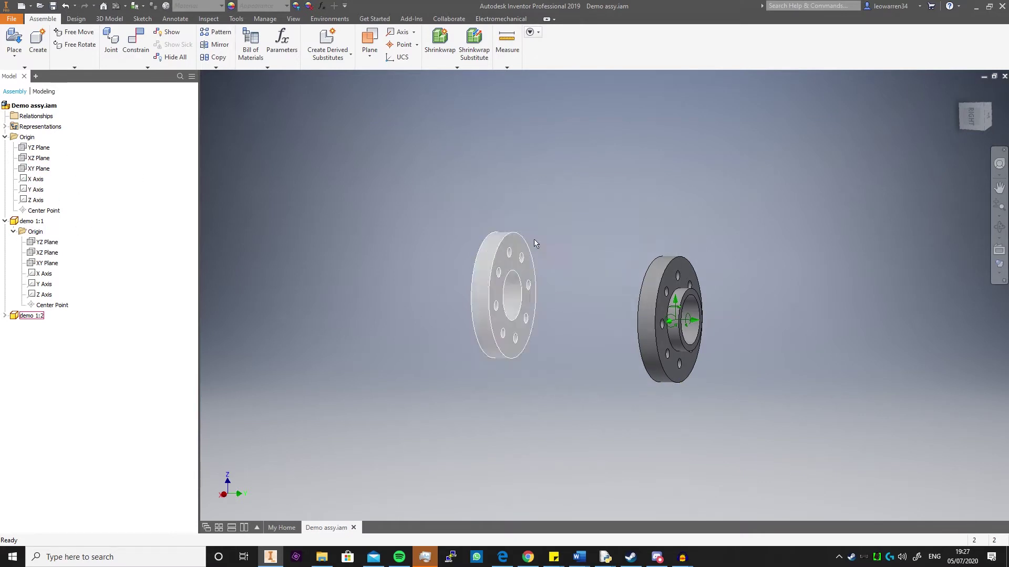
- Ground the demo 1:2 flange and move demo 1:1 closer to it
click(970, 114)
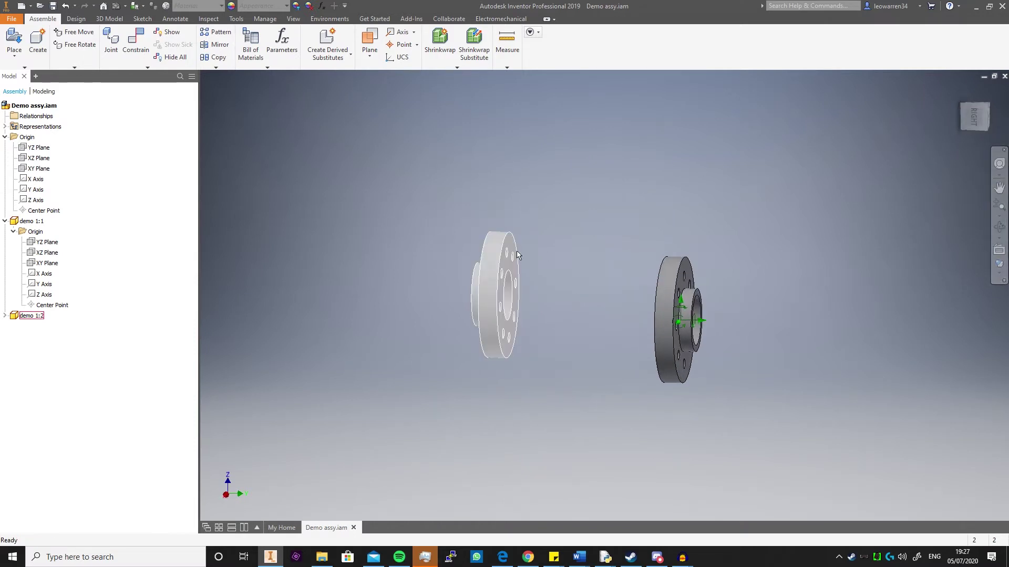
click(502, 254)
right_click(502, 253)
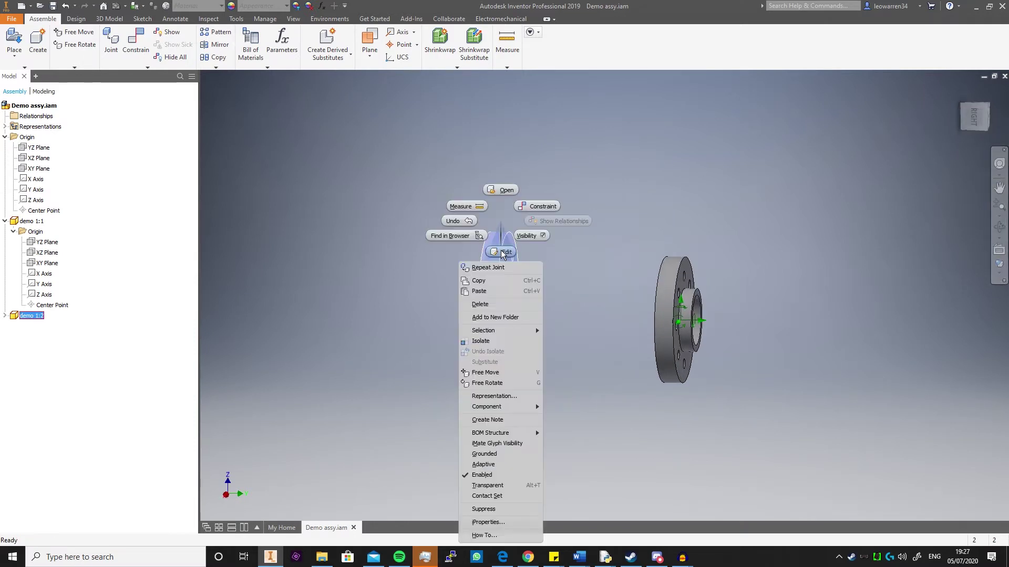
click(503, 455)
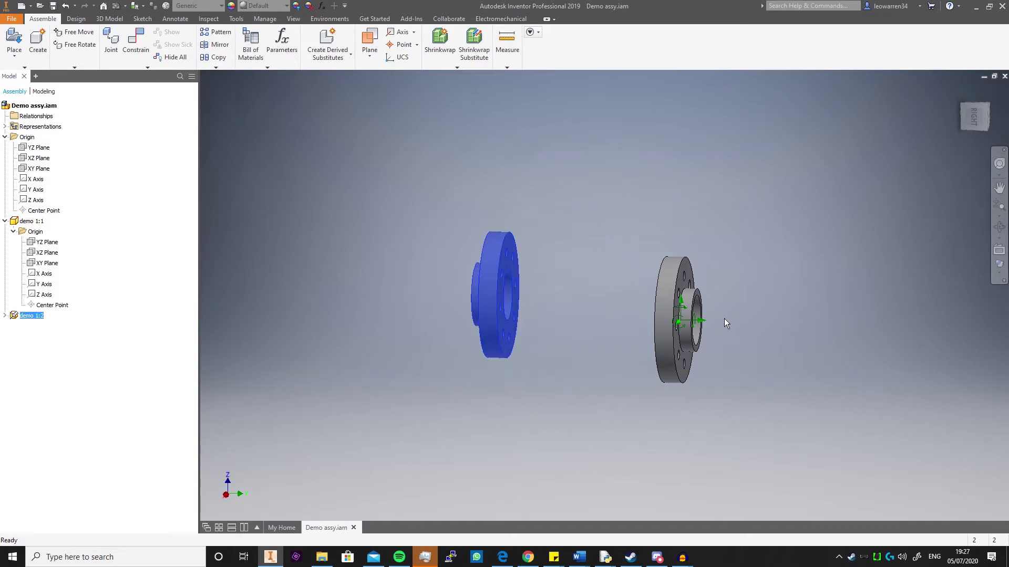
click(676, 277)
drag(676, 277, 637, 269)
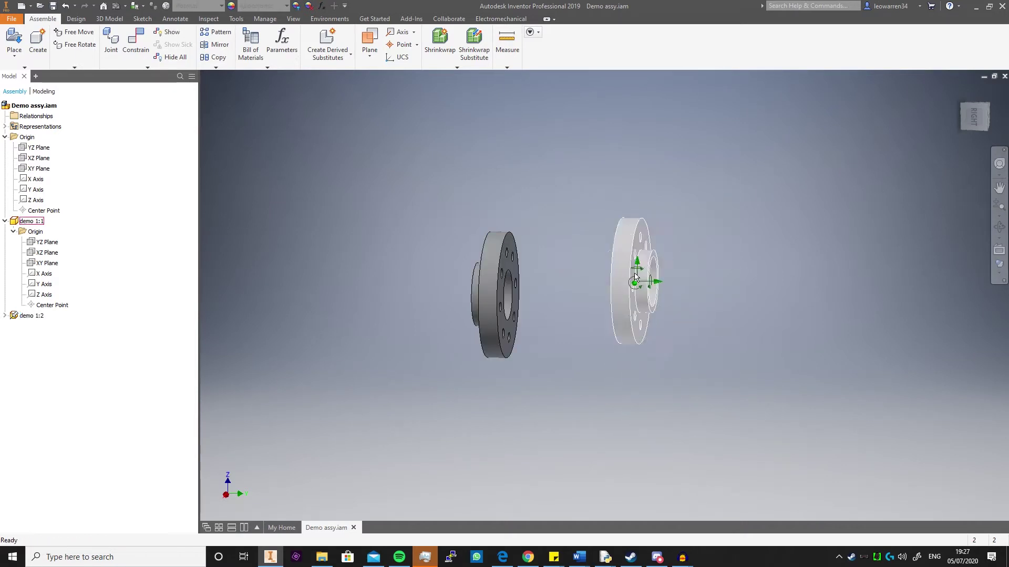
- Remove the grounding from the demo 1:2 flange
click(505, 280)
right_click(505, 282)
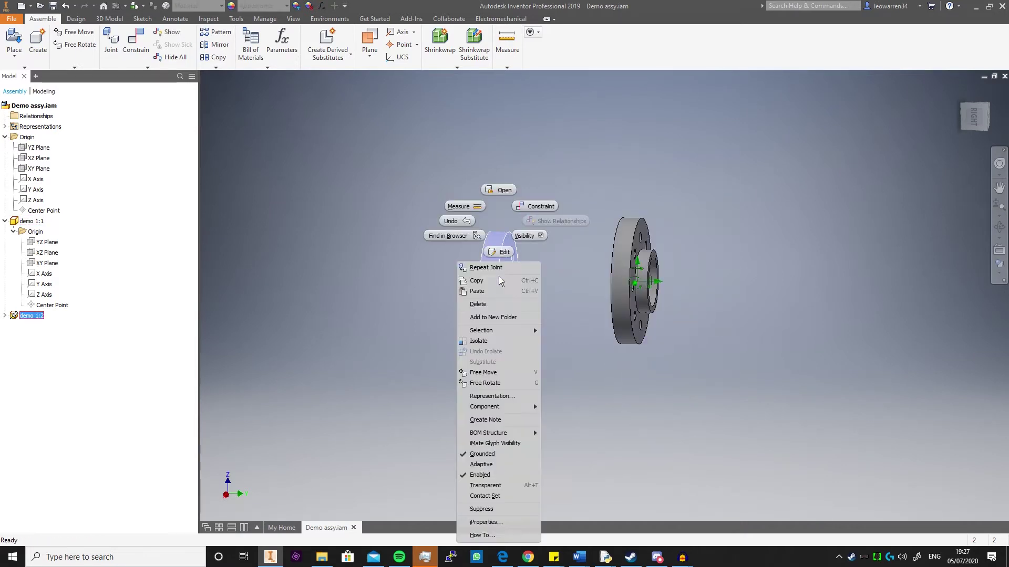
click(513, 455)
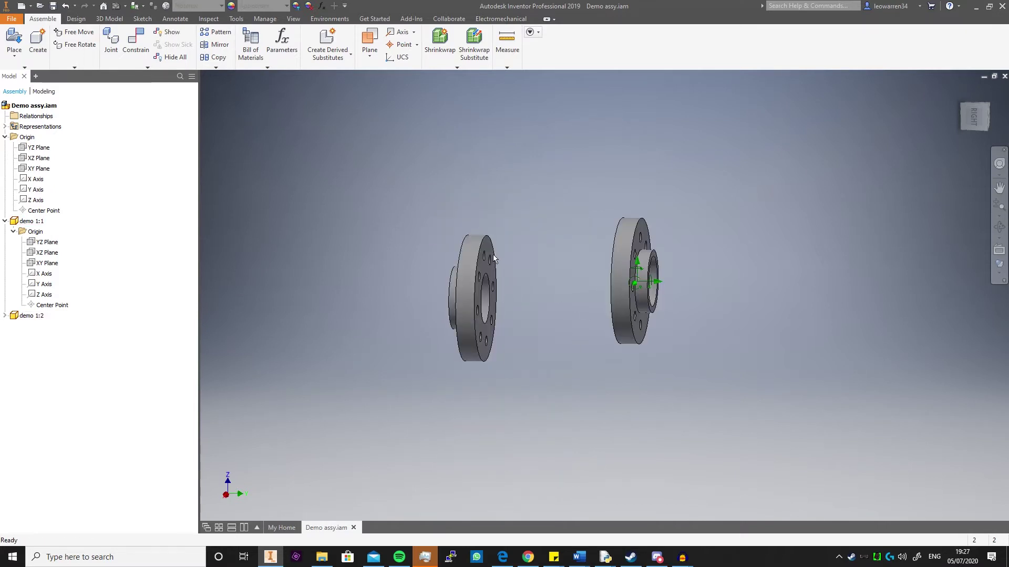
- Mate the X axis of demo 1:2 to the assembly origin's X axis with a 0.000 mm offset
click(136, 44)
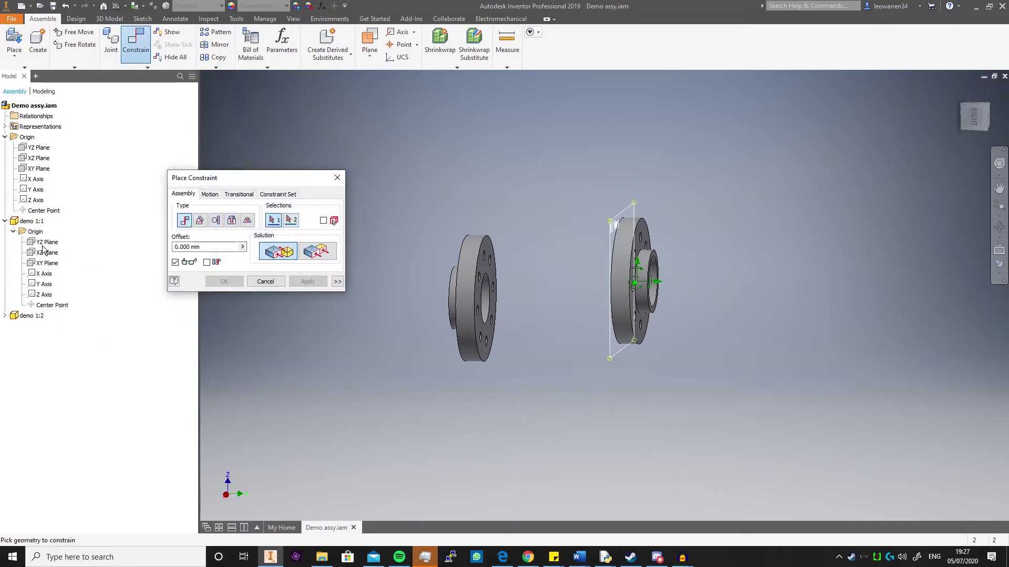
click(4, 315)
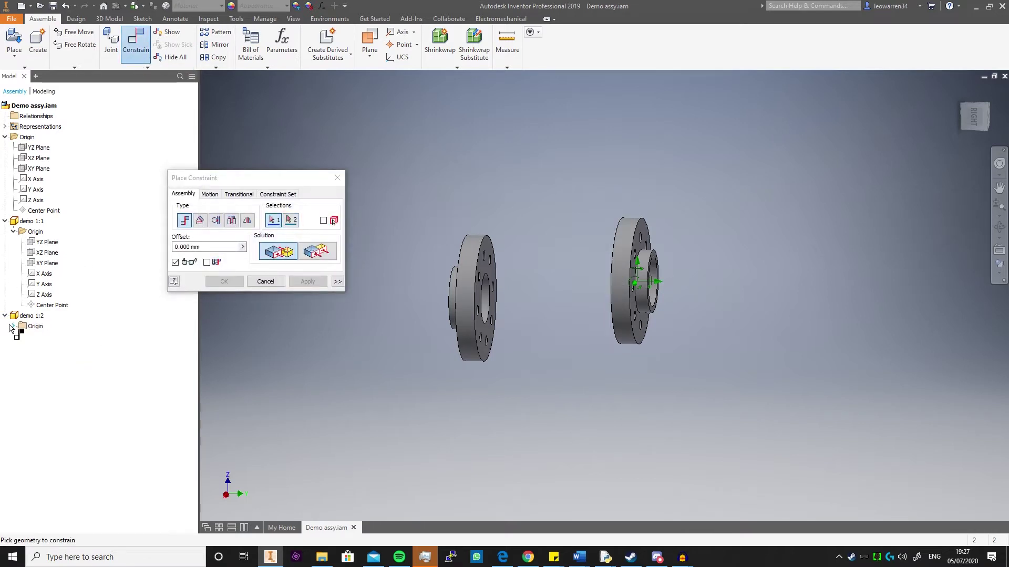
click(13, 326)
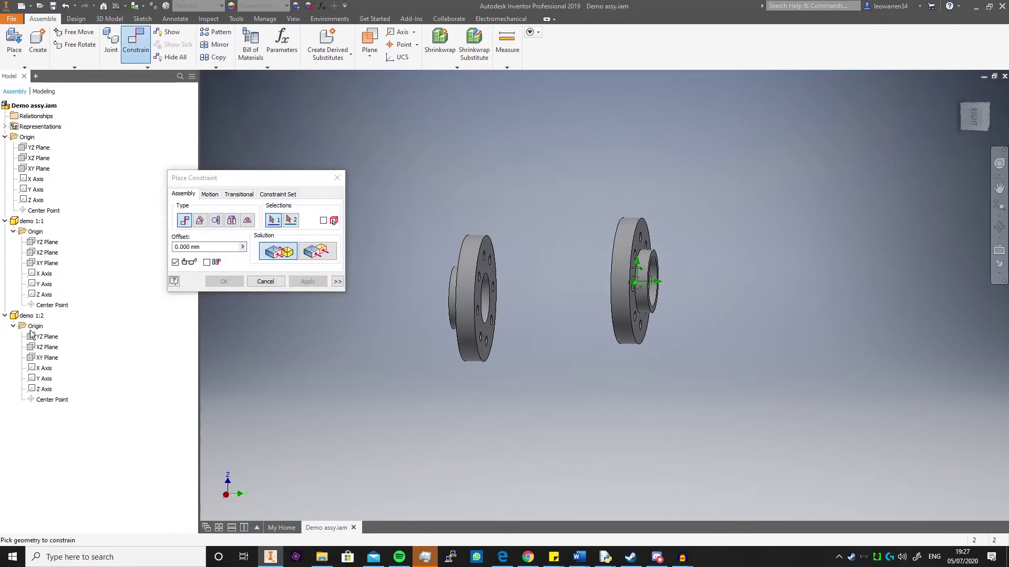
click(45, 369)
click(30, 182)
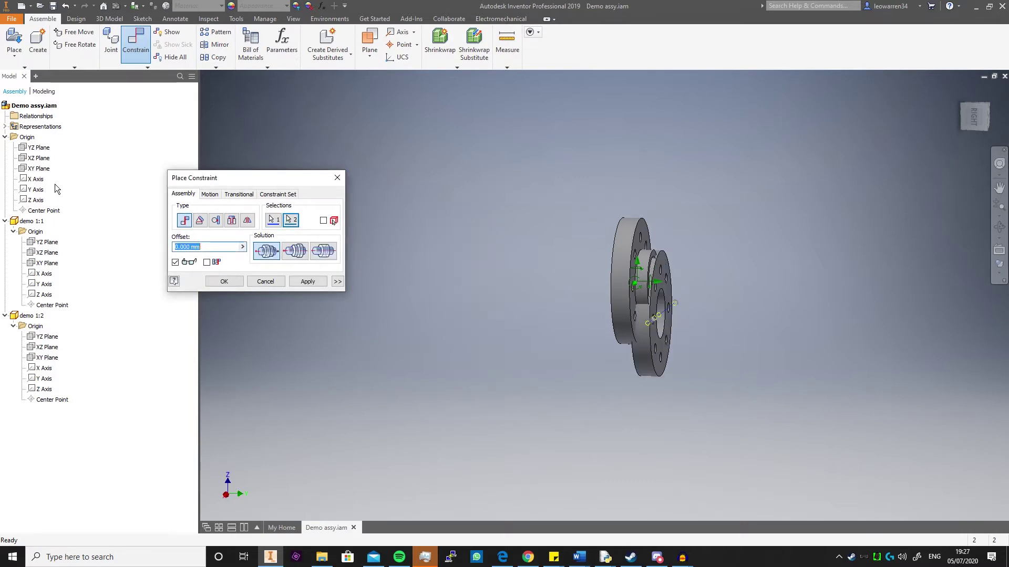
click(304, 284)
- Mate the assembly origin's Z axis to the Z axis of demo 1:2 with a 0.000 mm offset and end constraining
click(31, 204)
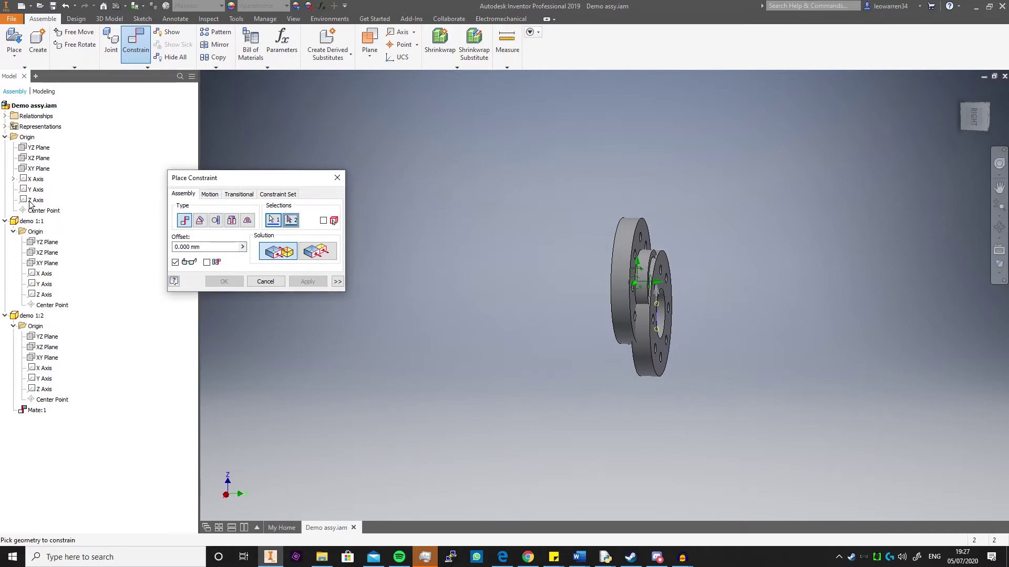
click(38, 387)
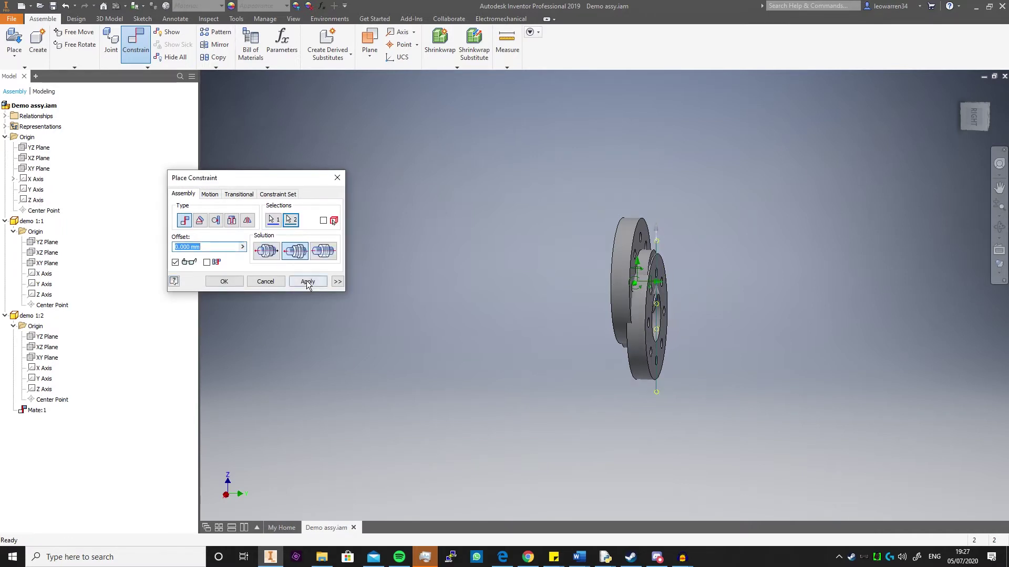
click(307, 282)
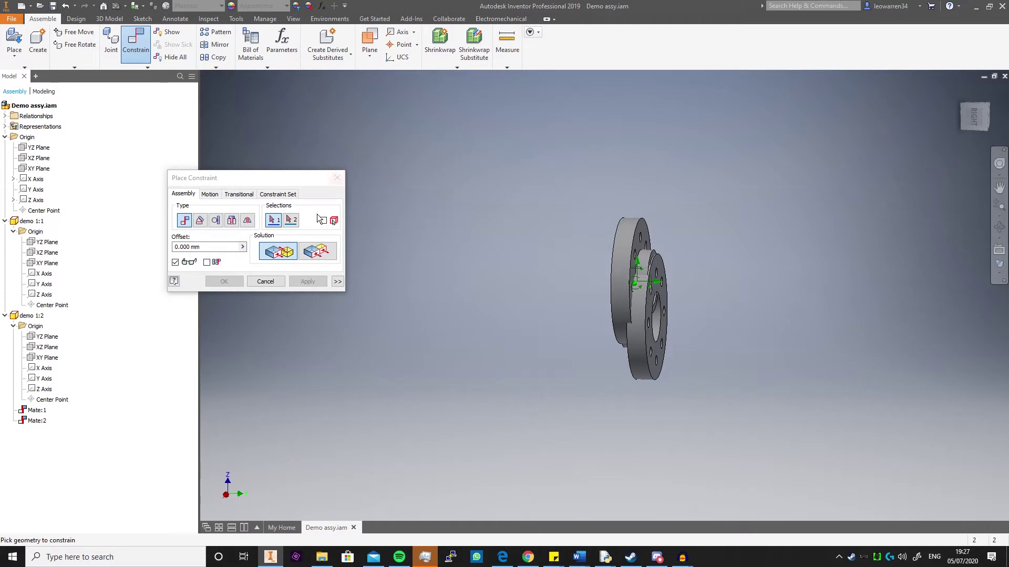
click(272, 280)
- Move the demo 1:1 flange away from demo 1:2 and enable the Degrees of Freedom property for demo 1:2
drag(633, 263, 757, 273)
click(635, 302)
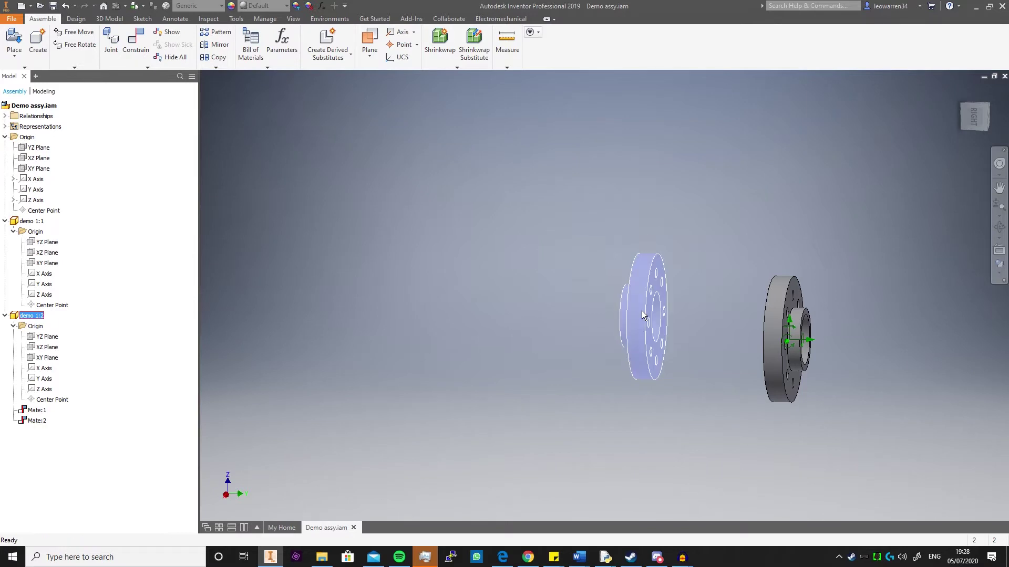
right_click(642, 221)
click(642, 523)
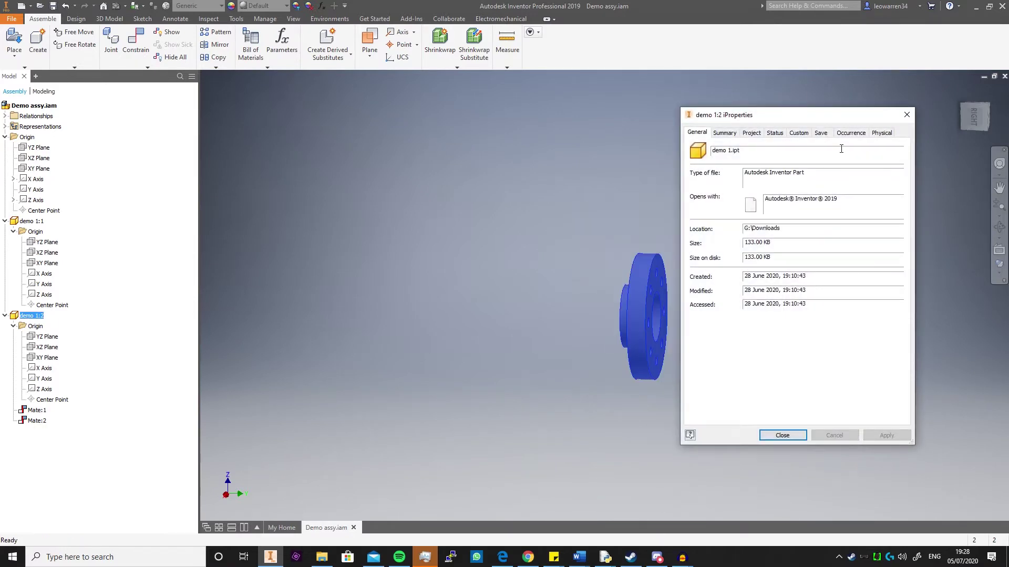
click(850, 133)
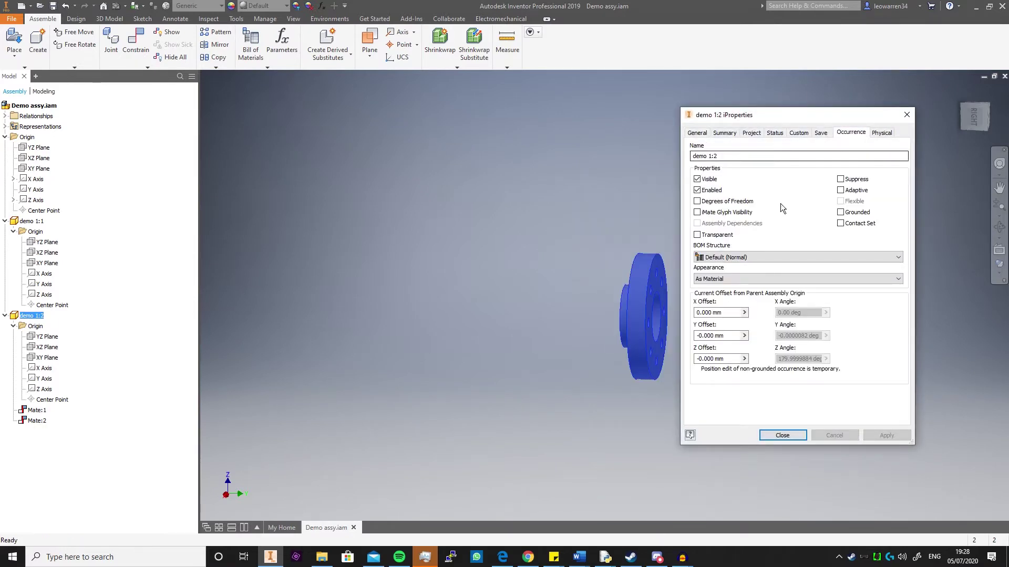
click(725, 203)
click(877, 435)
click(784, 435)
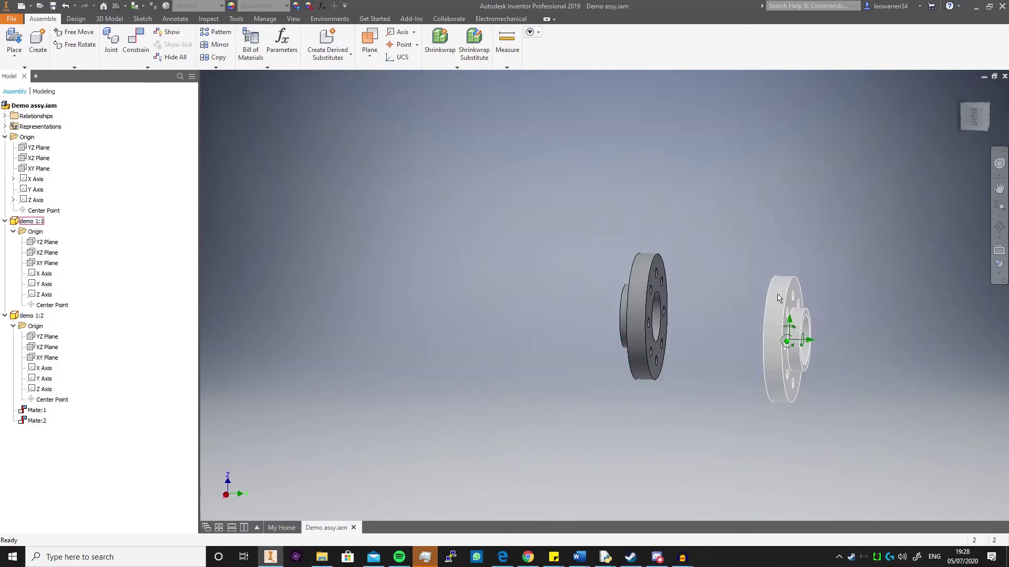
- Move the demo 1:1 flange upward relative to demo 1:2 to demonstrate its free movement
mouse_move(978, 119)
mouse_down()
mouse_move(960, 119)
mouse_move(980, 118)
mouse_move(969, 145)
mouse_up()
mouse_move(975, 109)
mouse_down()
mouse_move(1001, 120)
mouse_move(959, 137)
mouse_move(974, 150)
mouse_up()
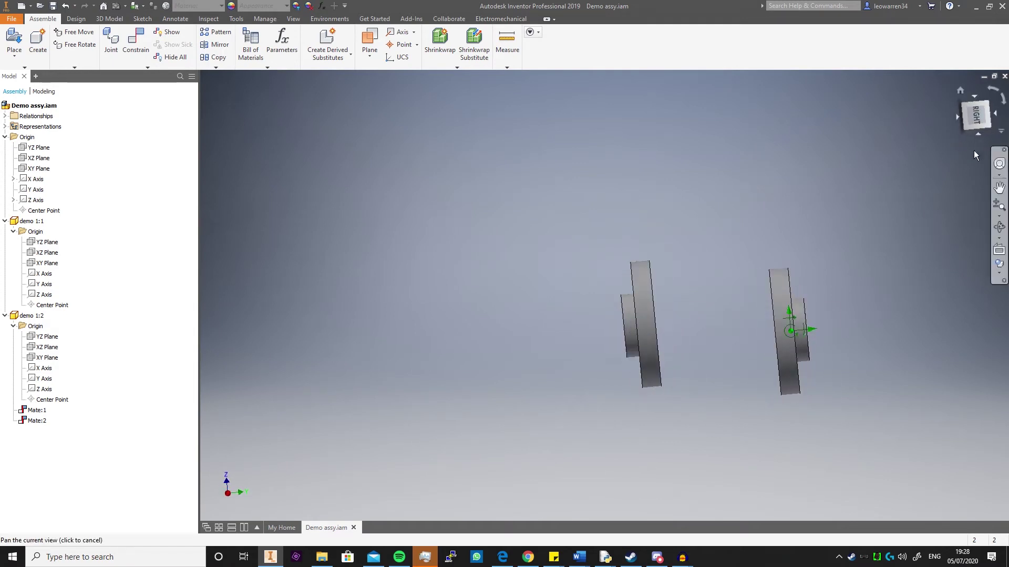
click(975, 117)
drag(975, 116, 948, 120)
drag(672, 338, 672, 288)
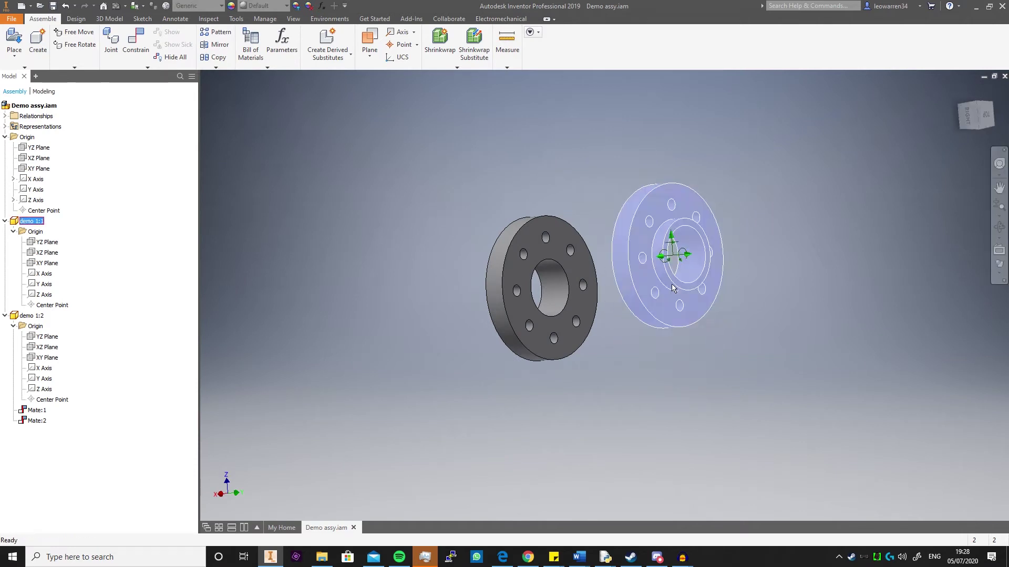
click(604, 360)
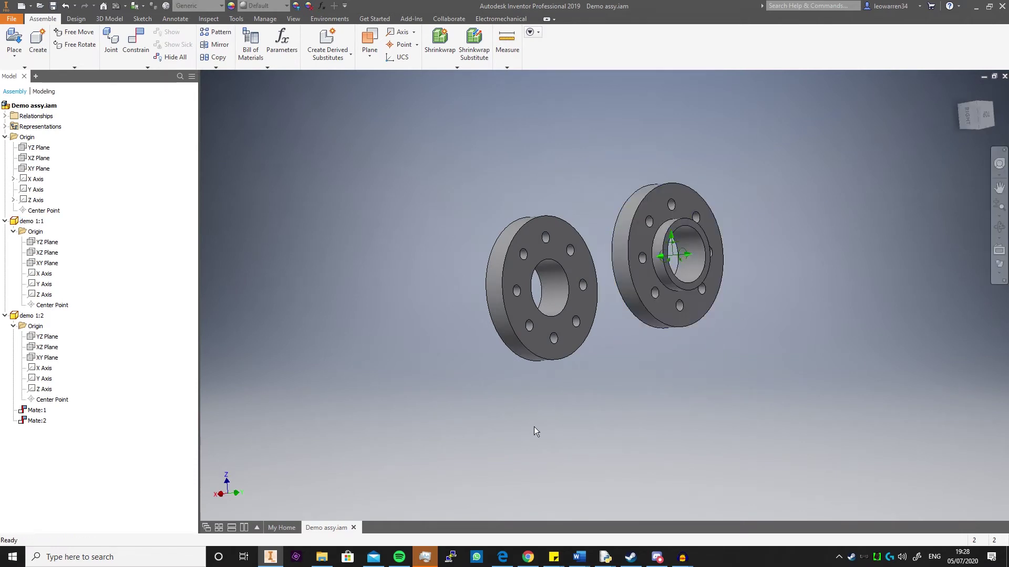
- Place a Cylindrical joint connecting the centre bore of demo 1:2 to the centre bore of demo 1:1
click(963, 117)
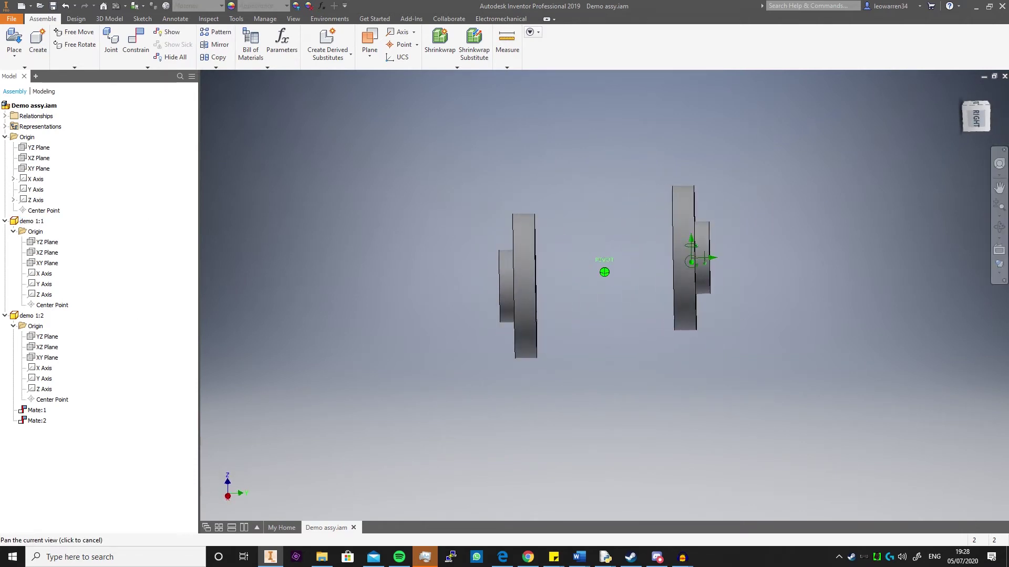
click(111, 45)
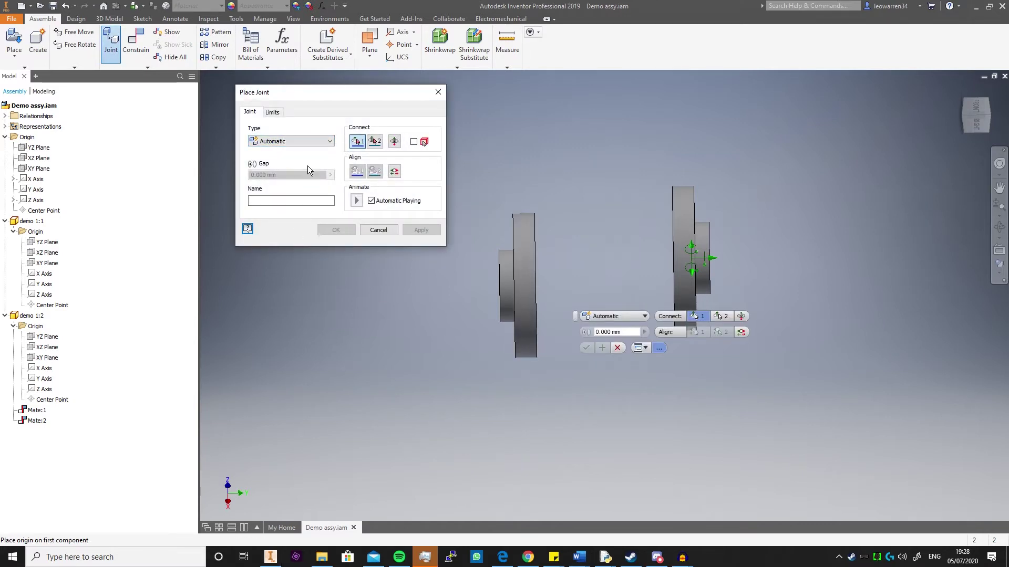
click(301, 143)
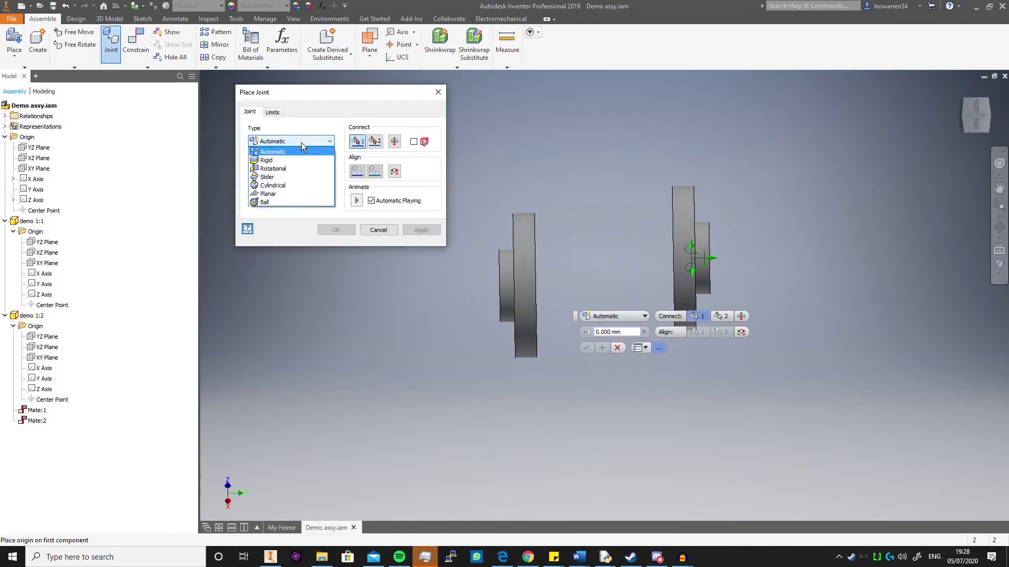
click(305, 185)
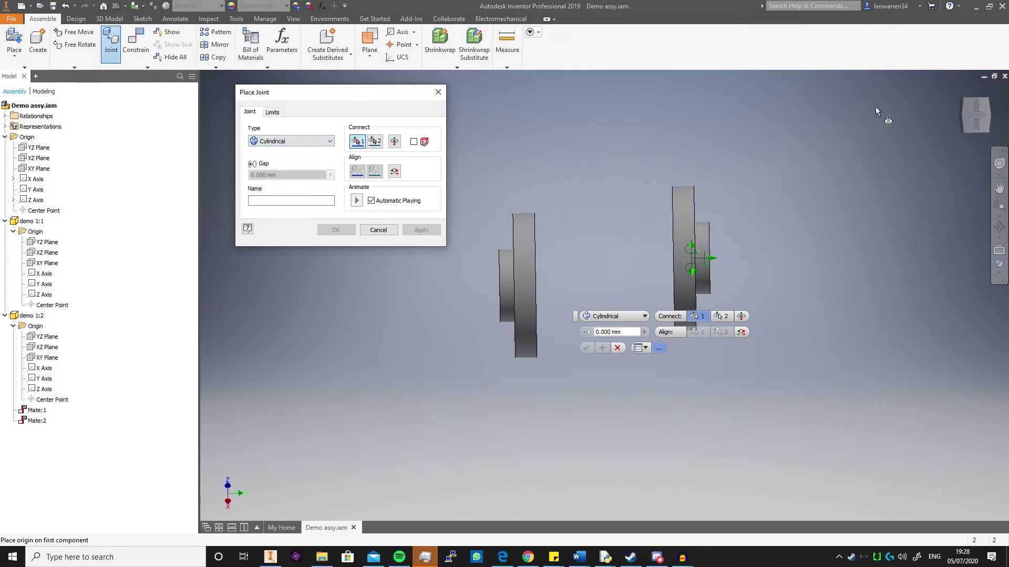
click(975, 110)
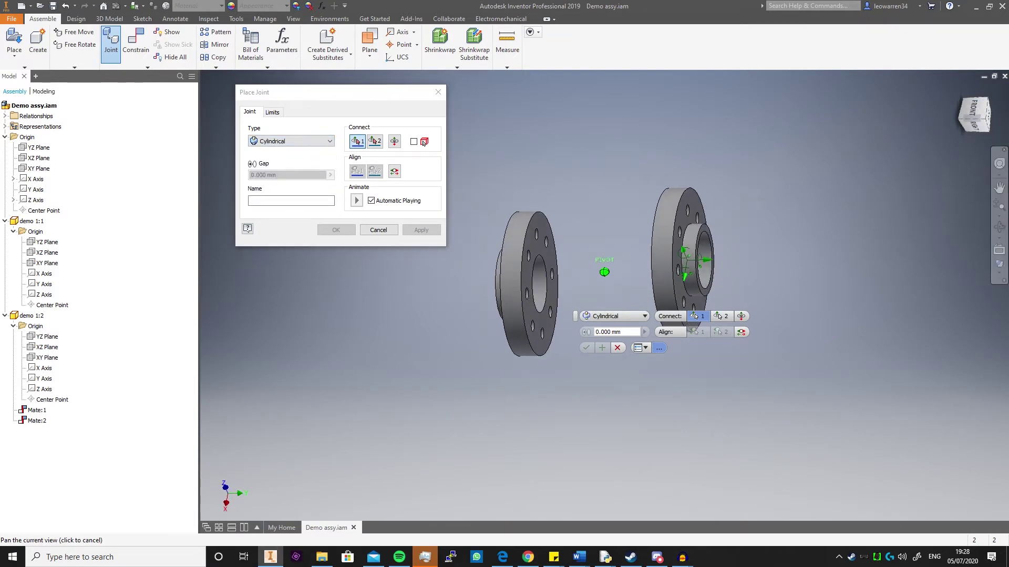
click(544, 291)
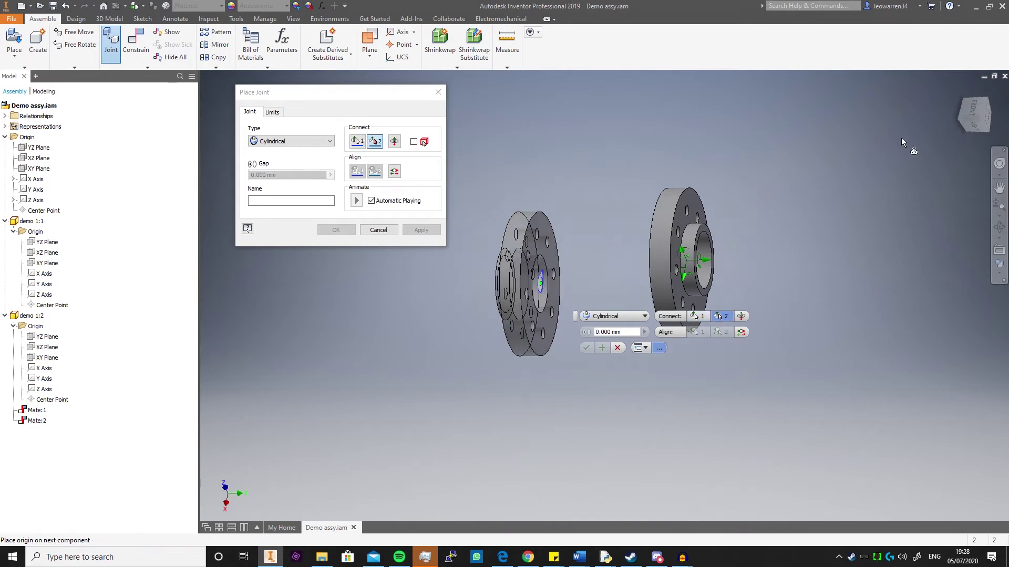
drag(965, 108, 979, 115)
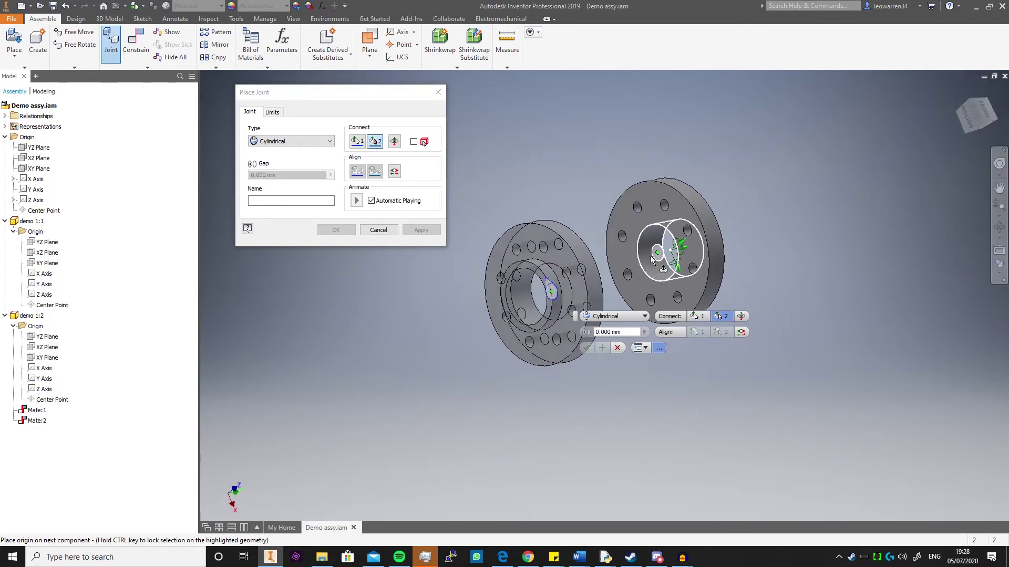
click(659, 258)
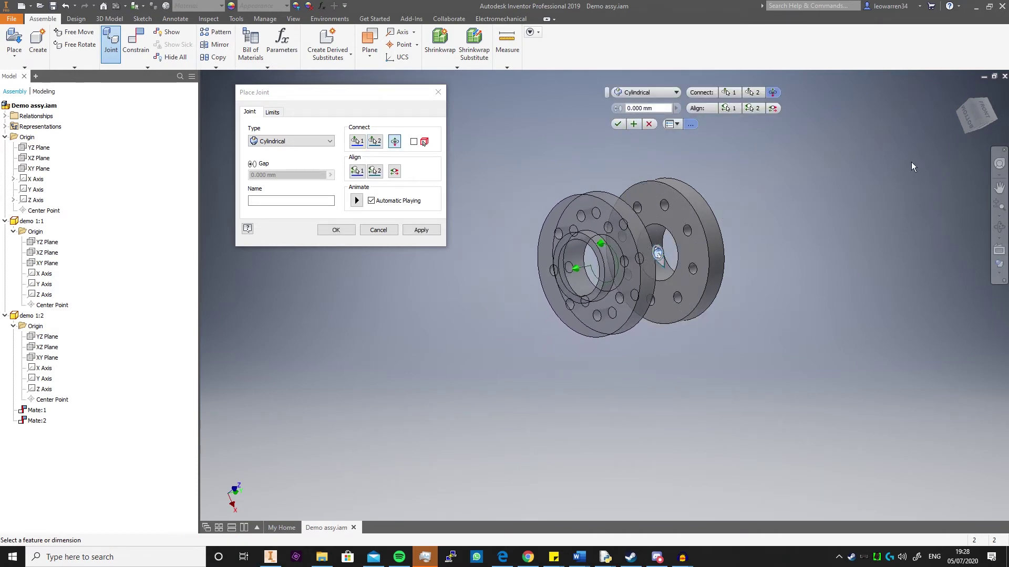
click(995, 109)
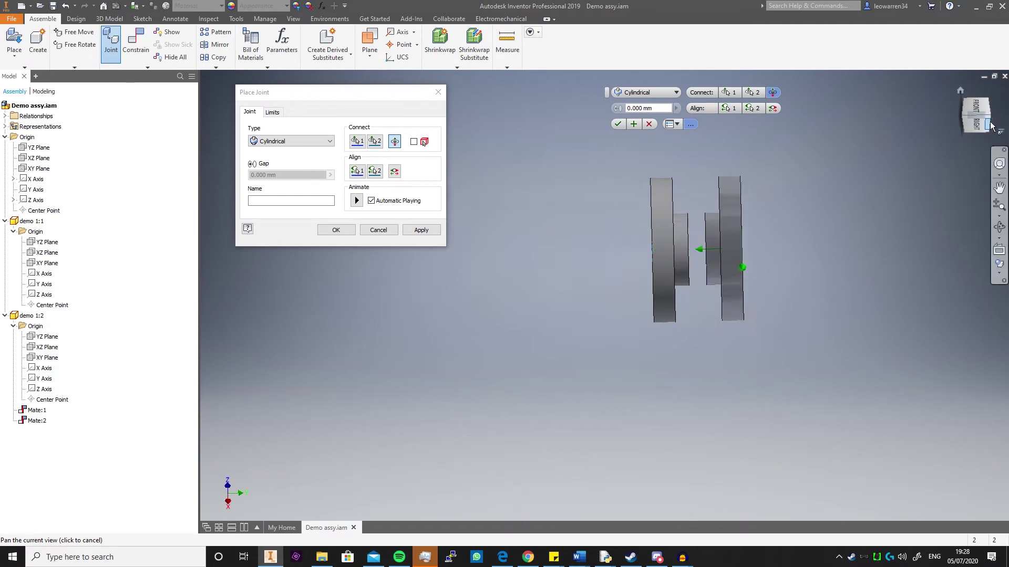
click(976, 122)
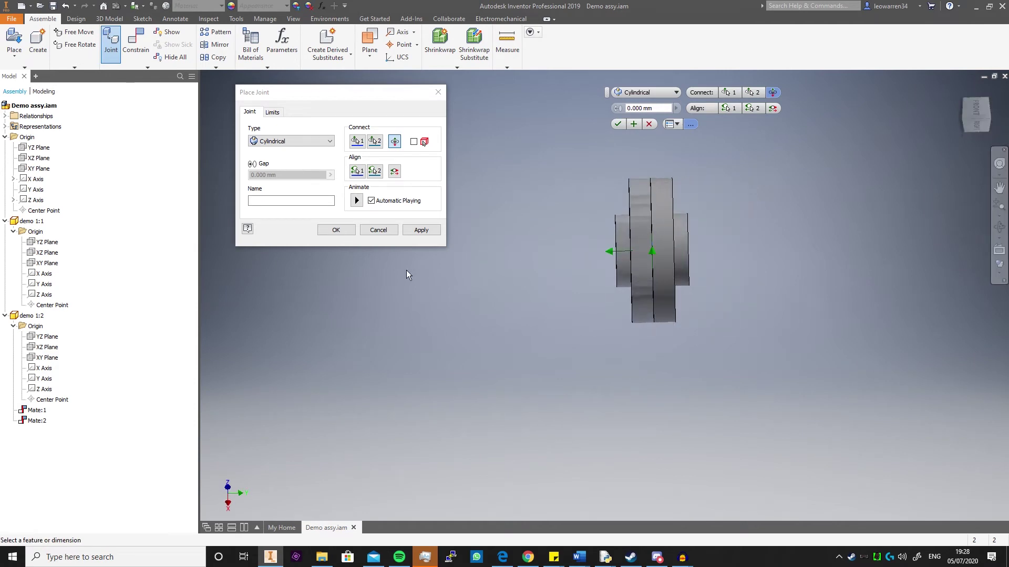
click(421, 231)
click(437, 92)
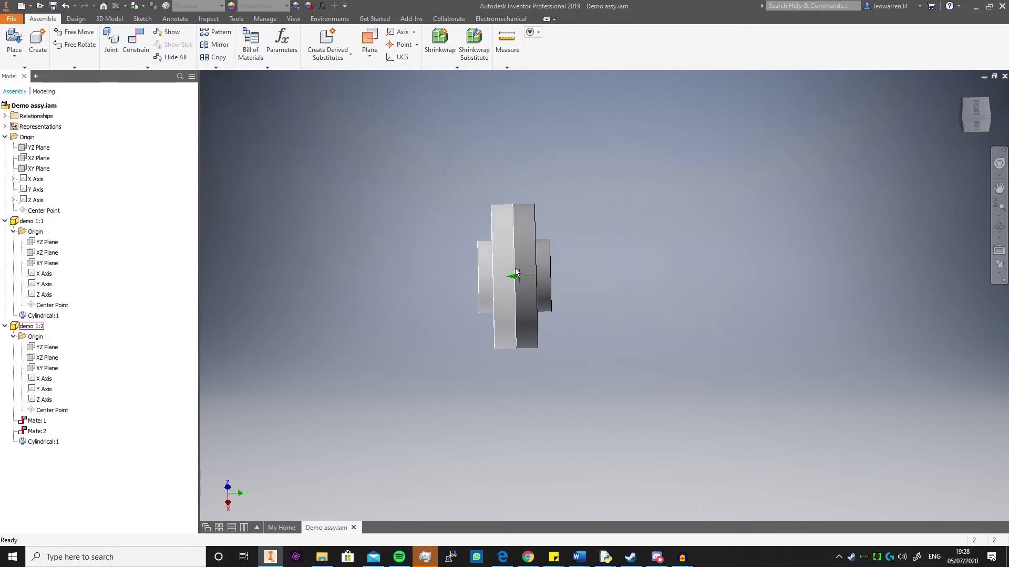
- Slide and rotate demo 1:1 about the shared bore axis to test the cylindrical joint from several views
drag(525, 276, 567, 257)
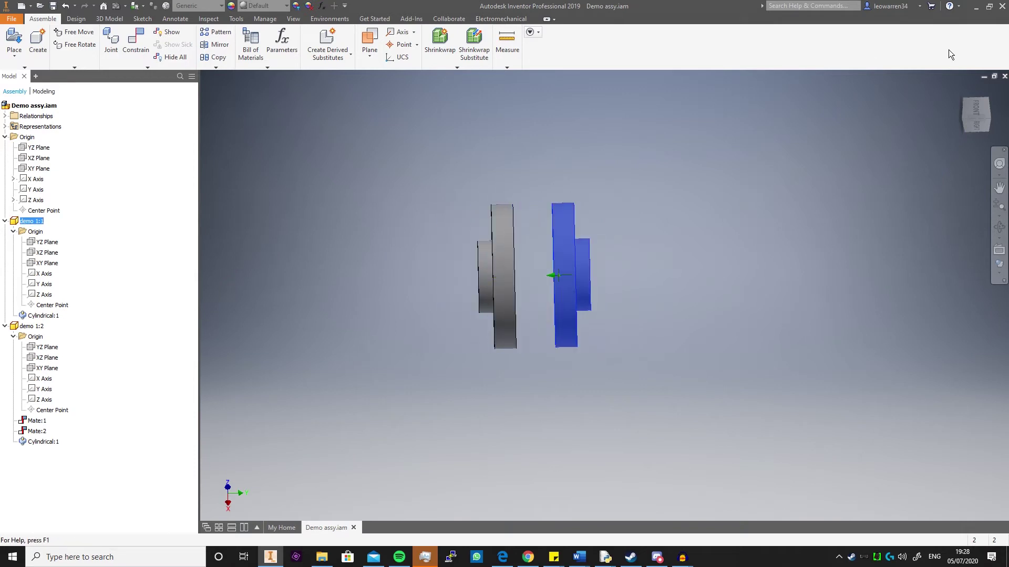
drag(975, 112, 958, 112)
drag(575, 204, 549, 257)
click(972, 111)
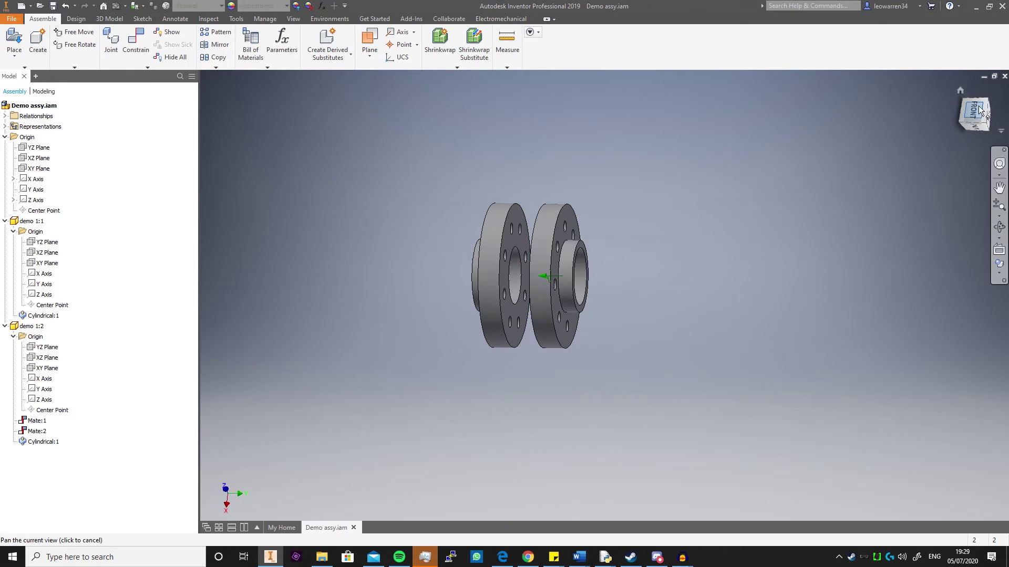
click(997, 116)
drag(586, 293, 659, 344)
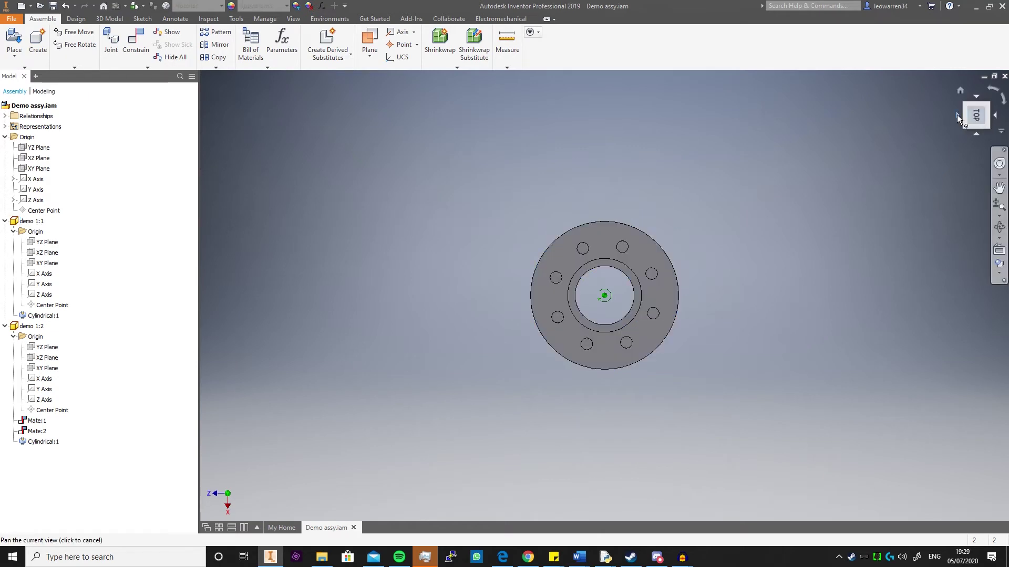
click(957, 117)
drag(664, 304, 628, 286)
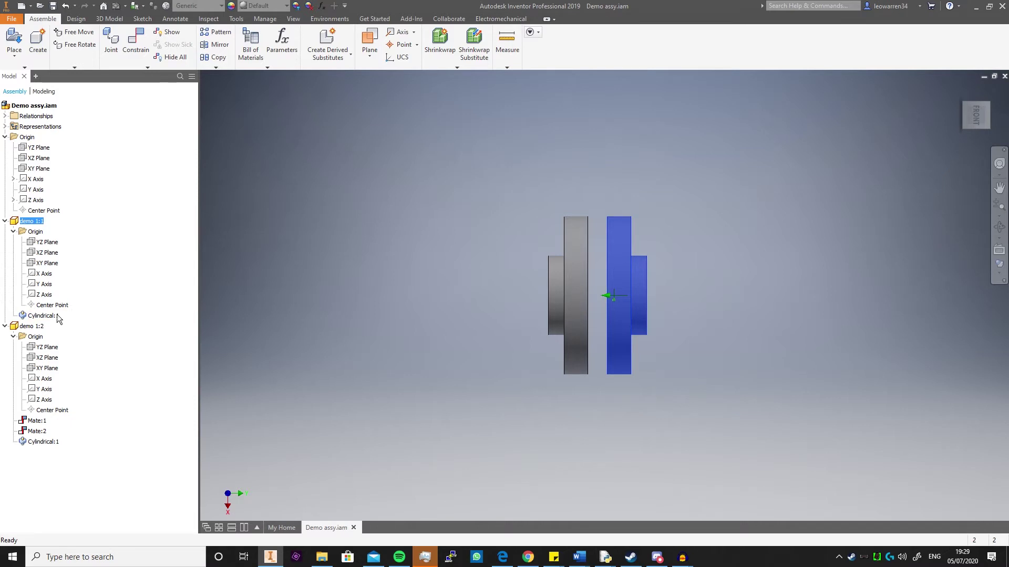
- Delete the cylindrical joint and move the demo 1:1 flange away from demo 1:2, off its axis
right_click(42, 318)
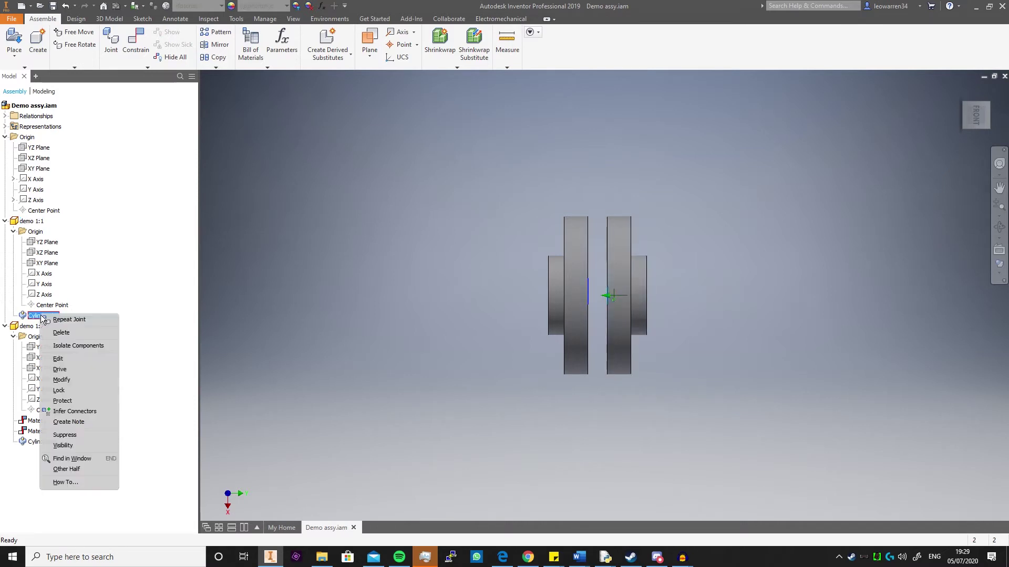
click(61, 333)
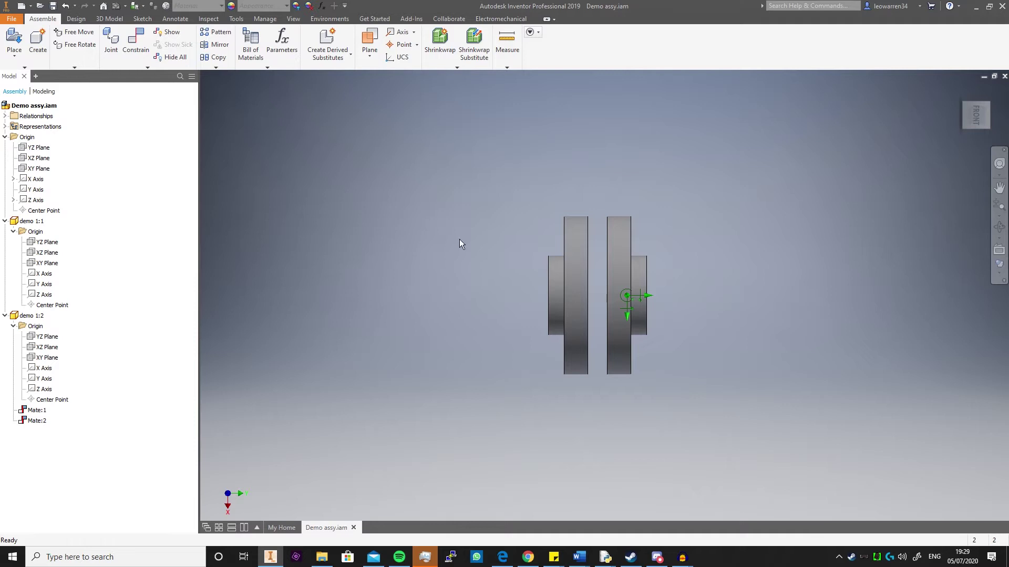
drag(630, 253, 669, 255)
click(743, 291)
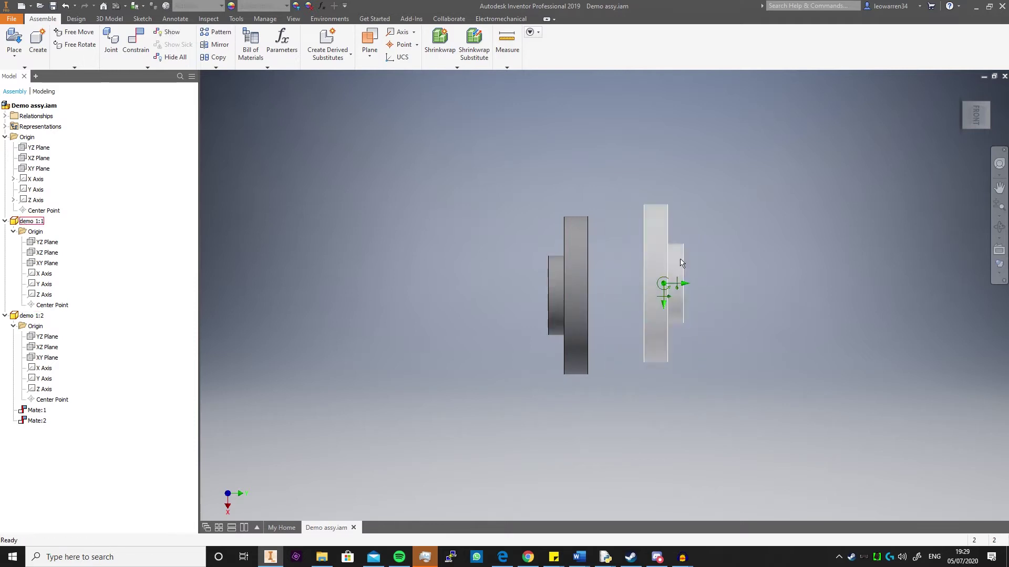
- Mate the centre bore axis of demo 1:2 to the centre bore axis of demo 1:1 with a 0.000 mm offset
click(135, 47)
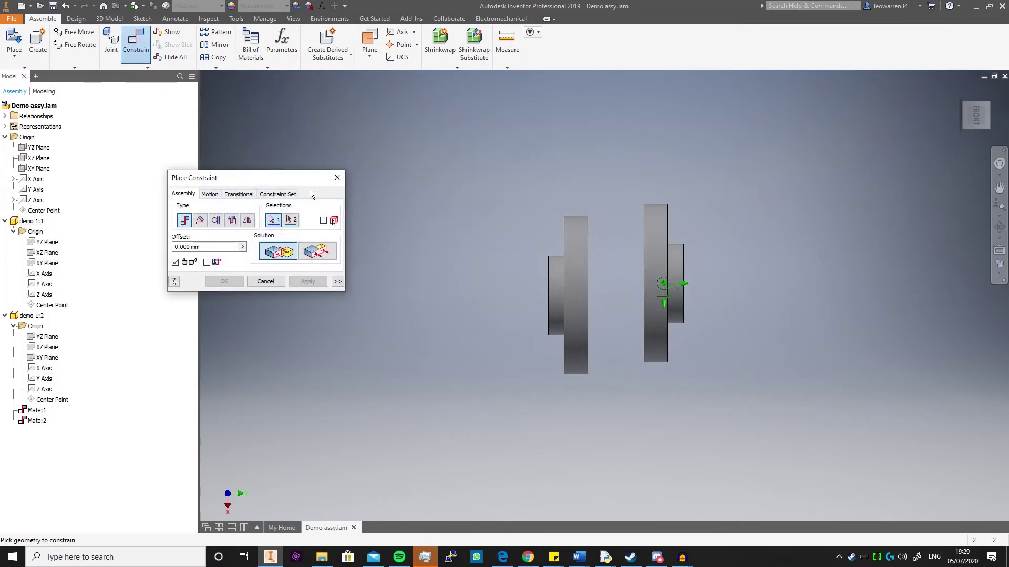
click(972, 110)
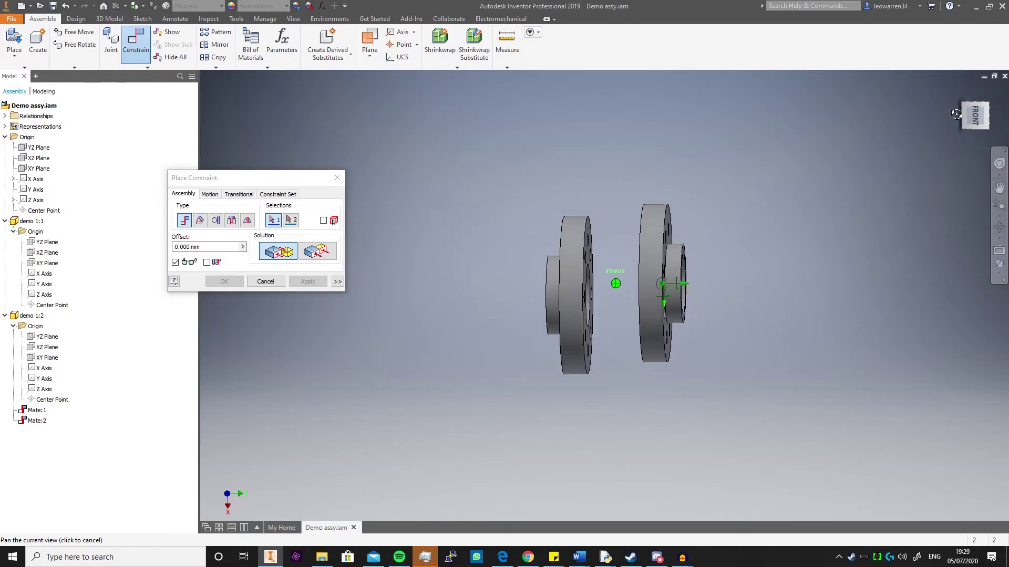
drag(924, 105, 965, 101)
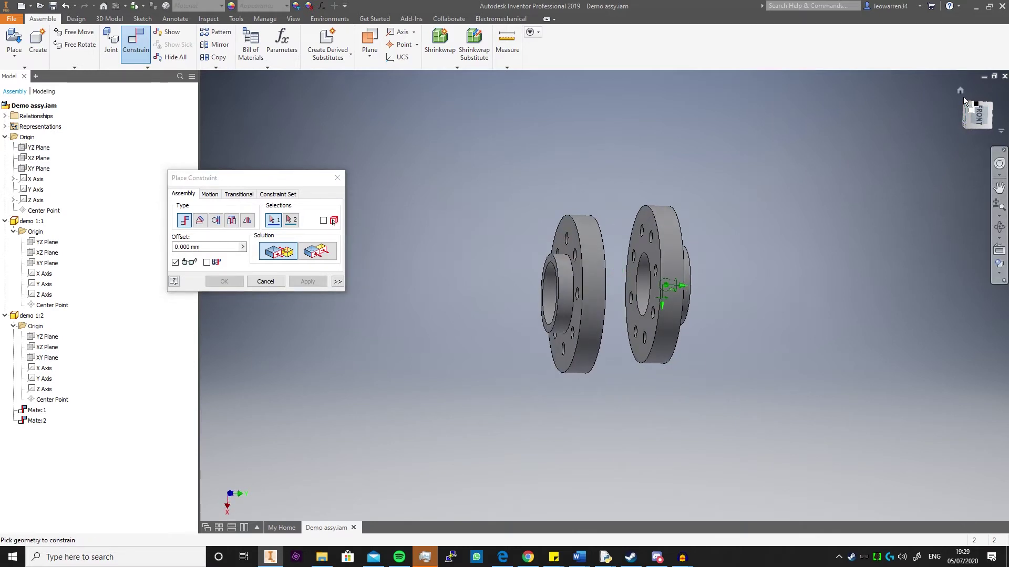
click(977, 117)
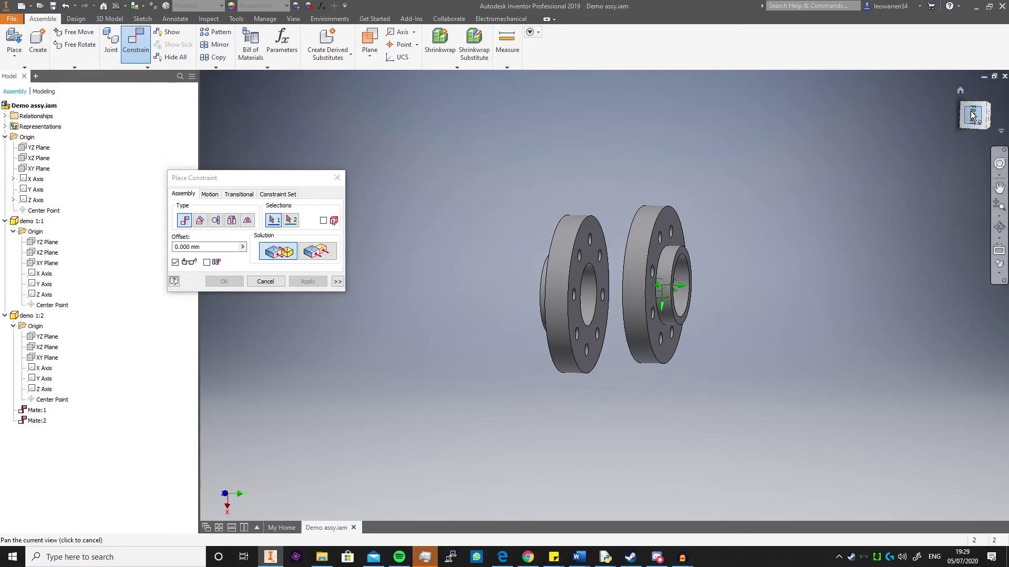
drag(966, 109, 979, 109)
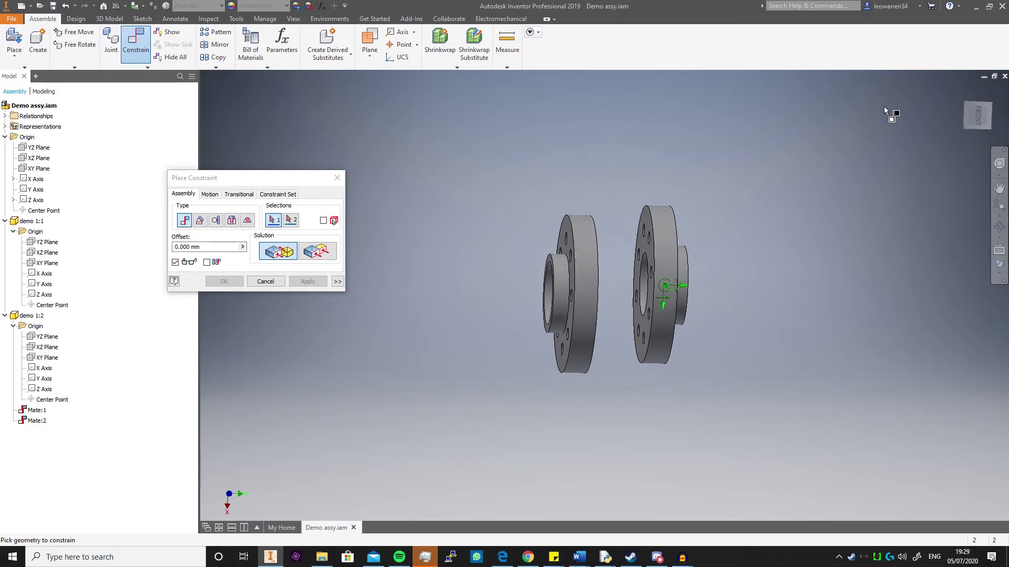
click(978, 115)
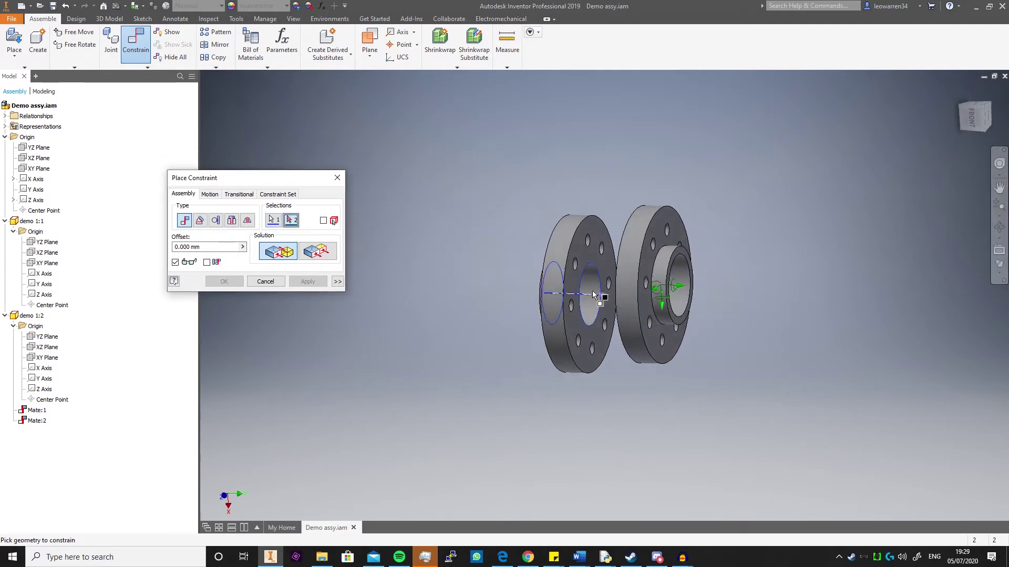
click(687, 272)
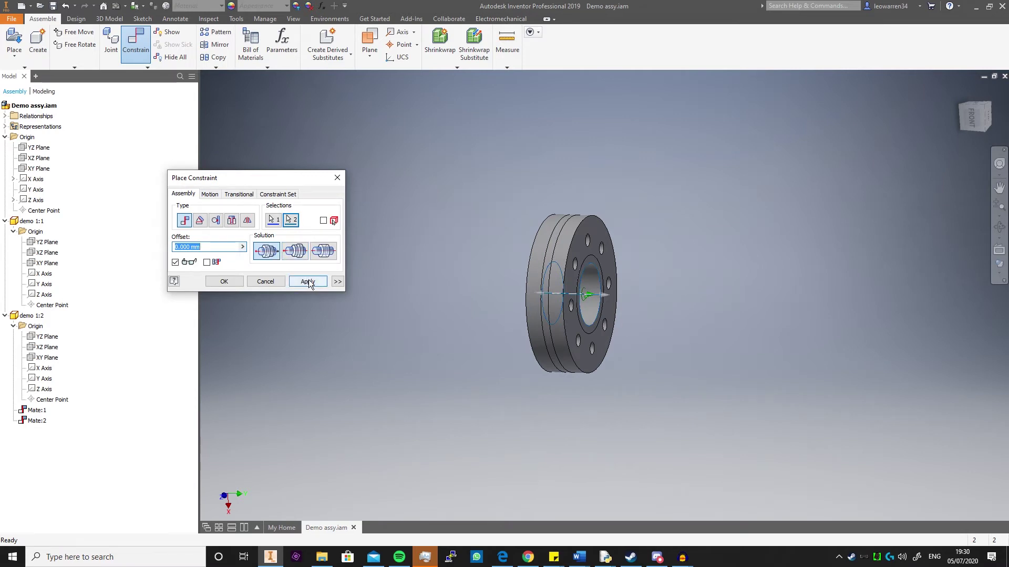
click(227, 281)
- Slide demo 1:1 along the mated bore axis away from demo 1:2 and back towards it
drag(557, 268, 711, 318)
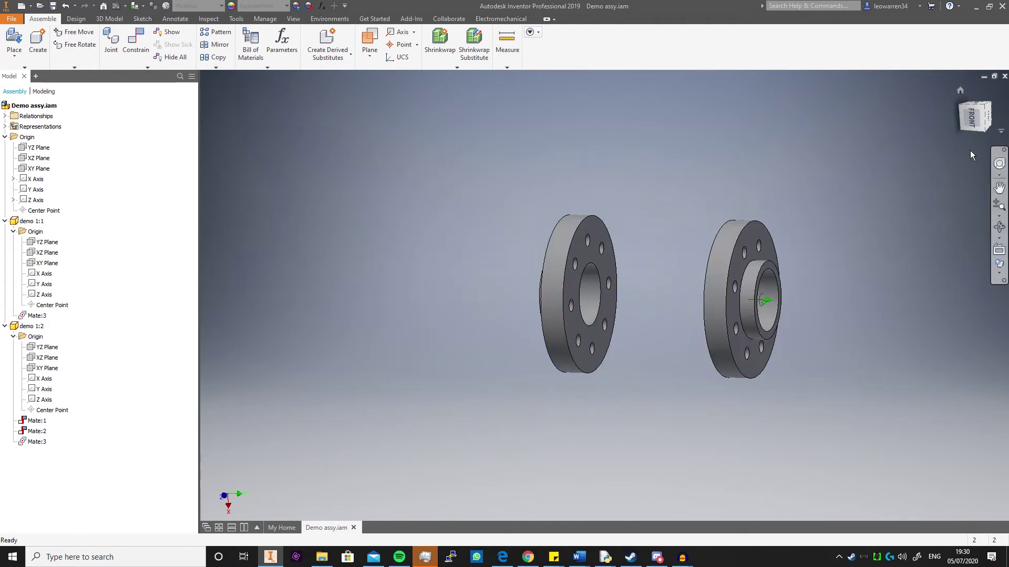
mouse_move(964, 127)
mouse_down()
mouse_move(941, 126)
mouse_move(964, 137)
mouse_up()
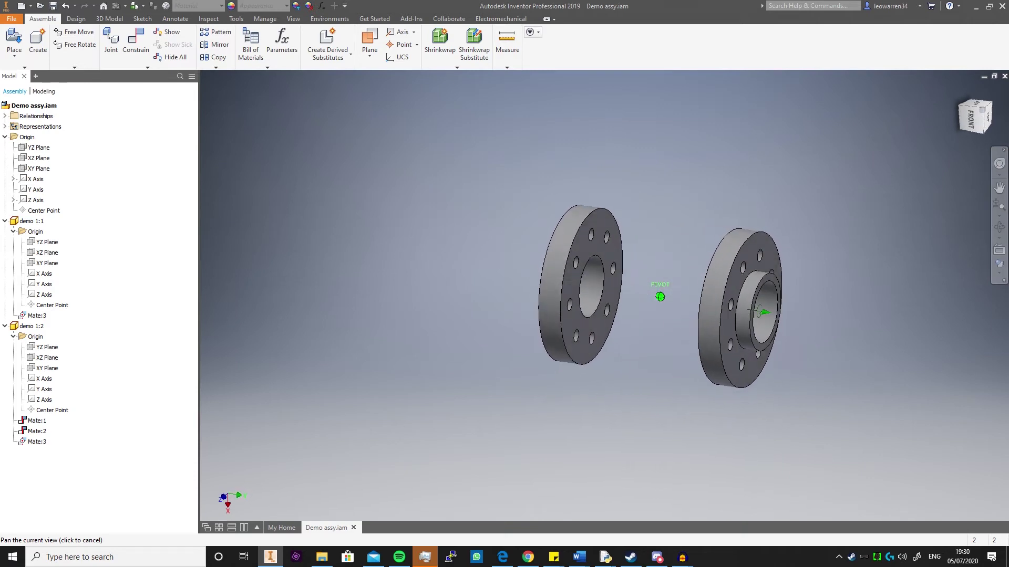
drag(730, 368, 657, 377)
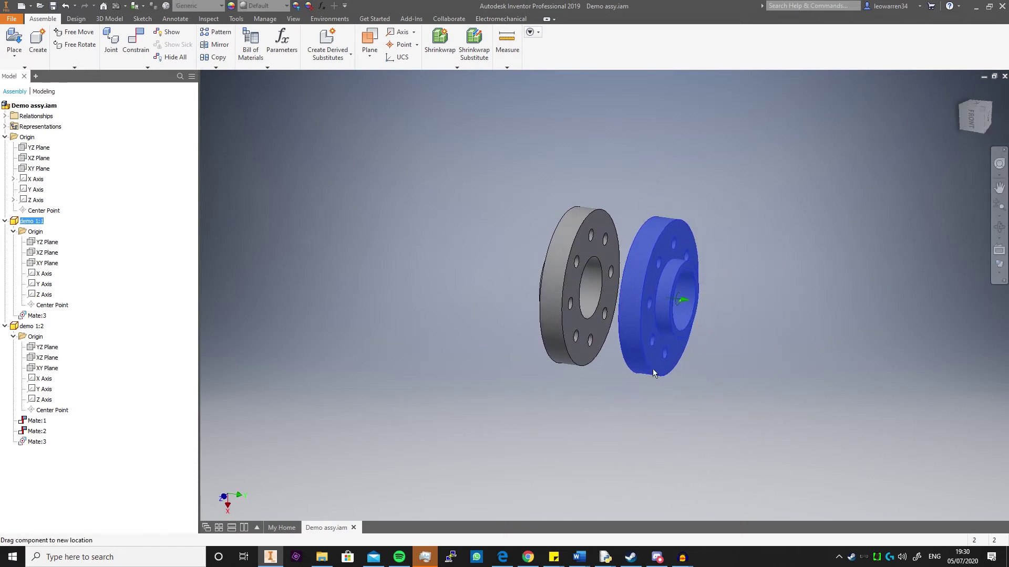
- Slide demo 1:1 along the mated bore axis to widen the gap from demo 1:2 and inspect both flanges
click(970, 121)
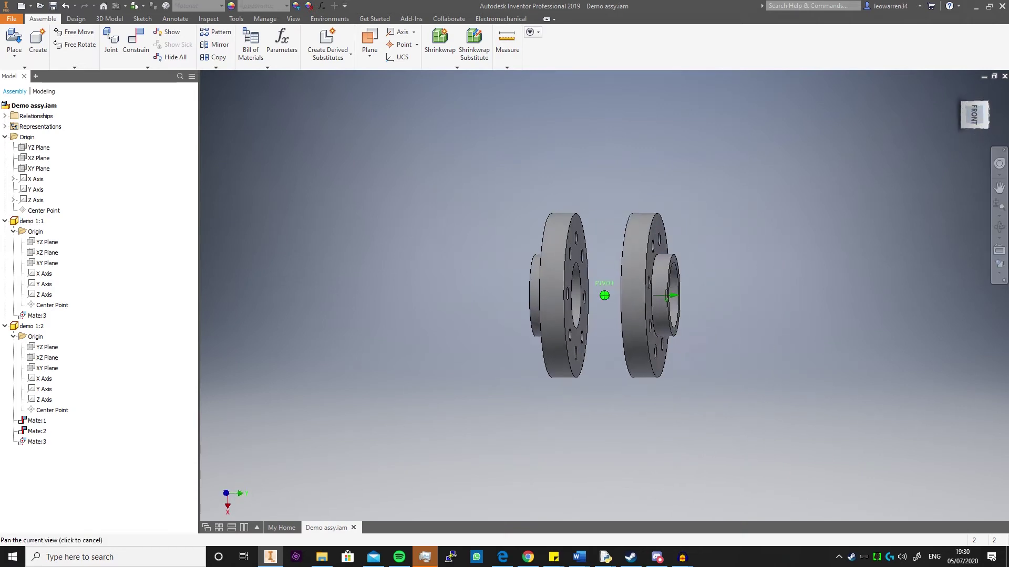
drag(970, 122, 954, 122)
drag(619, 282, 682, 296)
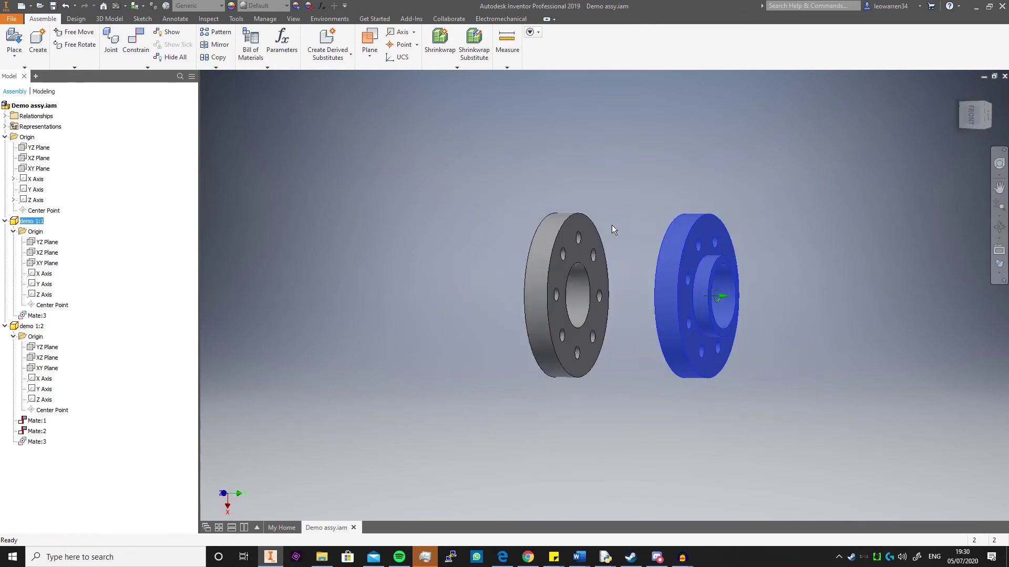
click(947, 108)
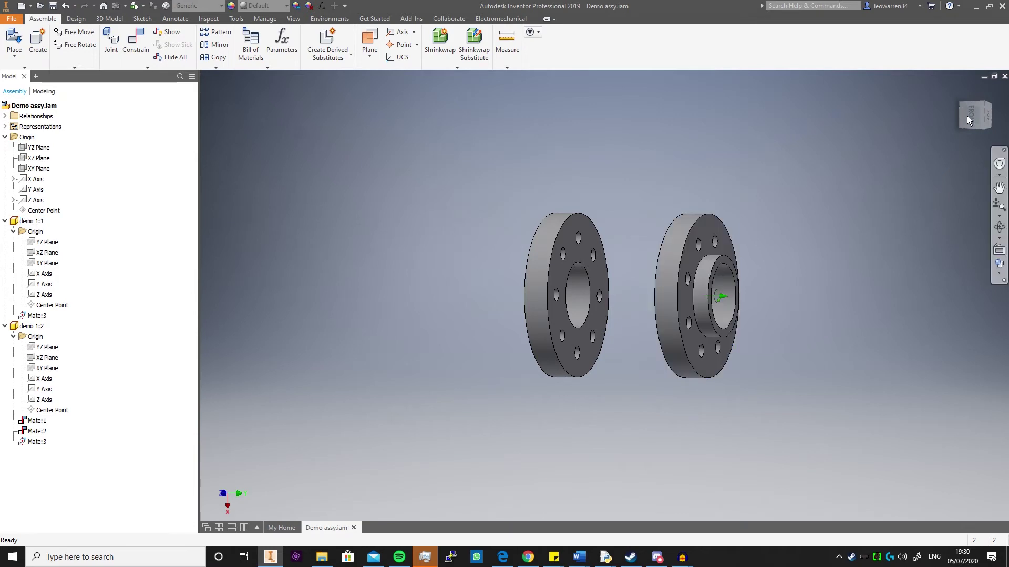
shift+middle_drag(966, 116, 957, 134)
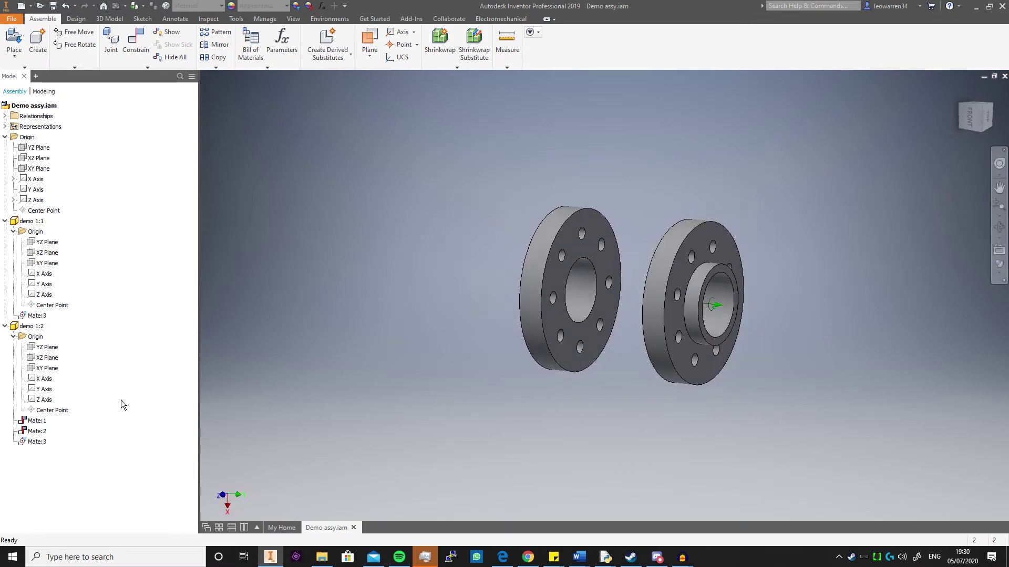
- Try a 10 mm offset on the bore axis mate Mate:3, and return the offset to 0
click(38, 443)
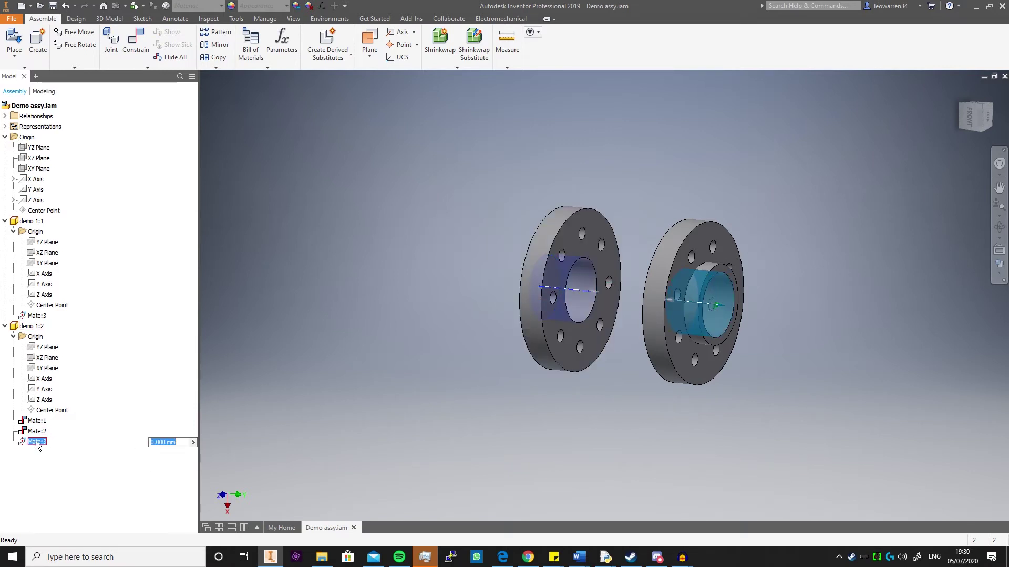
right_click(38, 445)
click(52, 432)
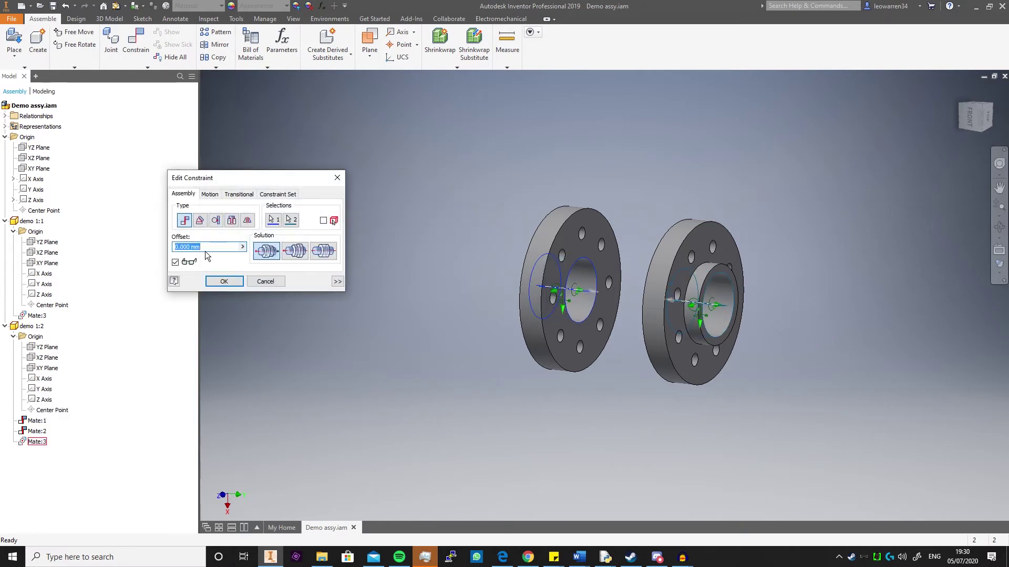
text(10)
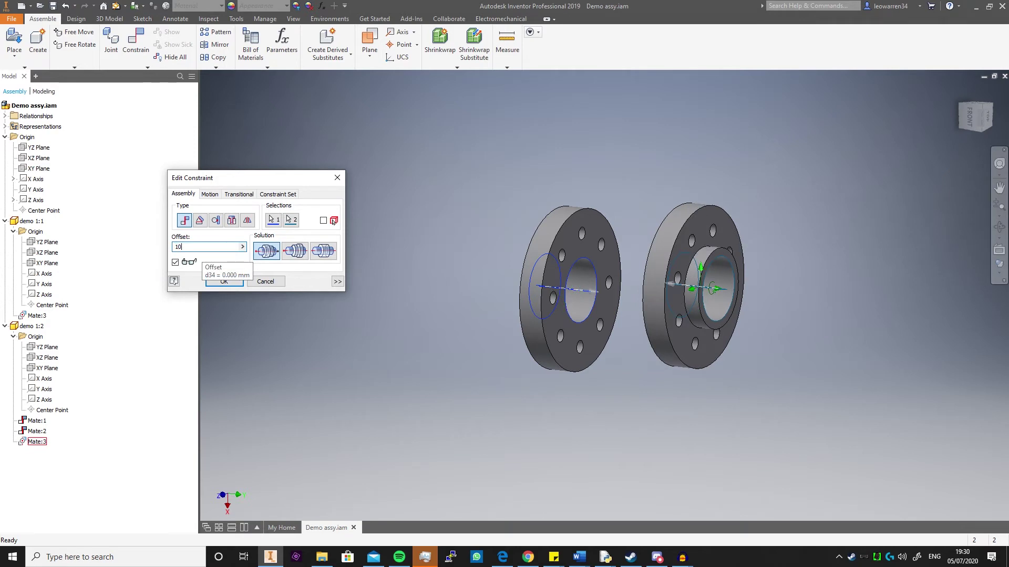
key(BackSpace)
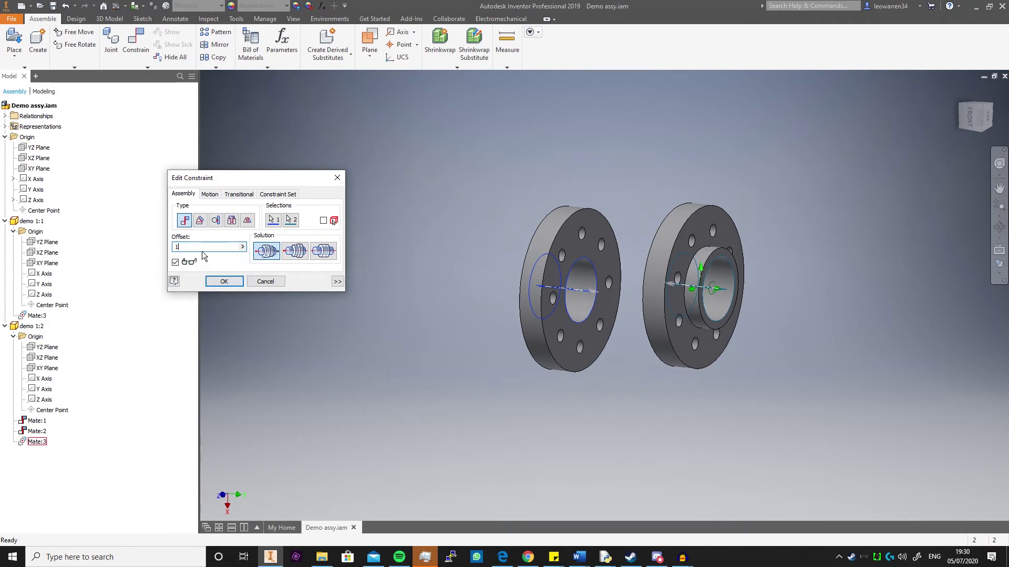
text(0)
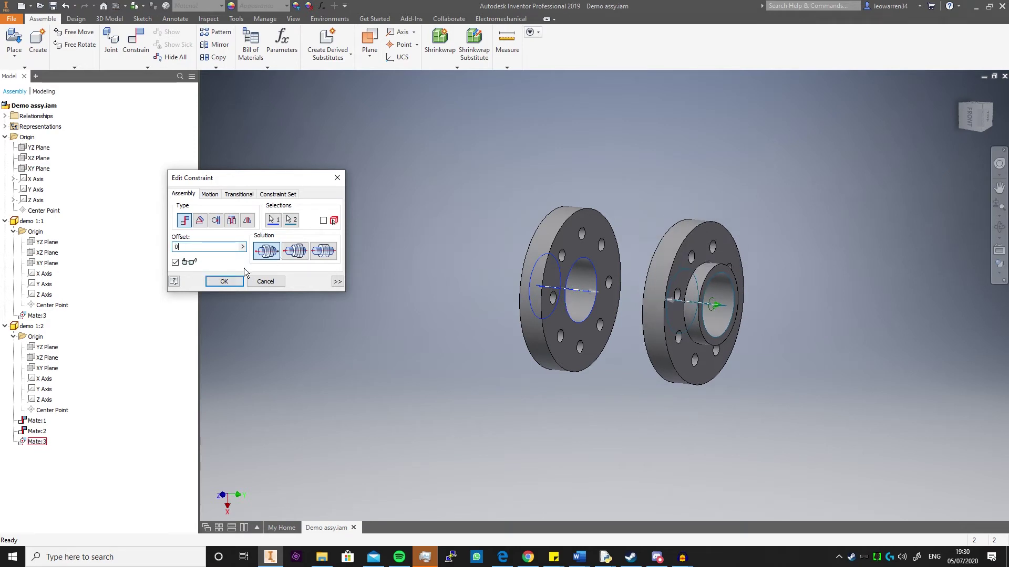
click(225, 281)
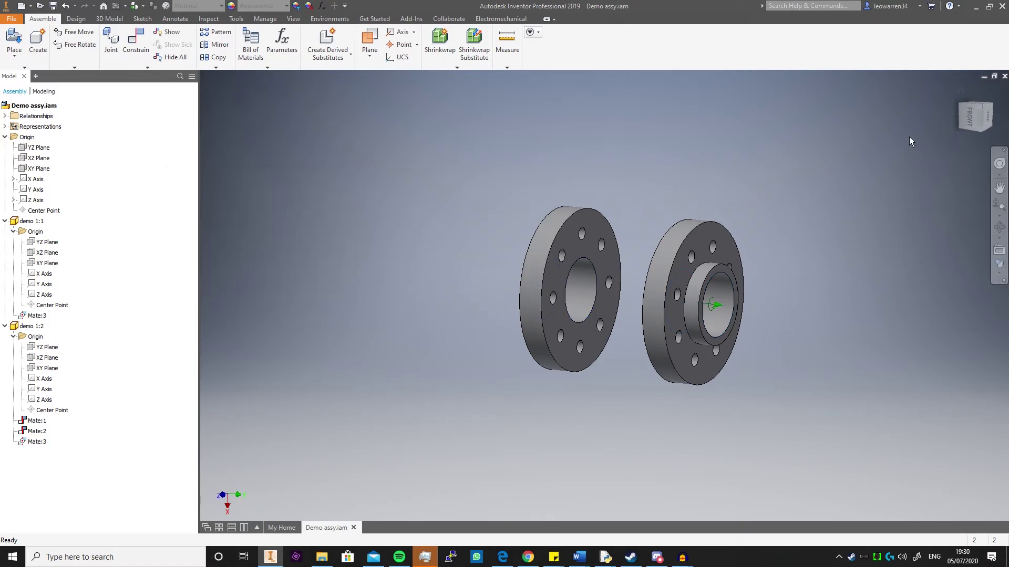
- Suppress the bore axis mate Mate:3 between the two flanges
drag(970, 118, 960, 119)
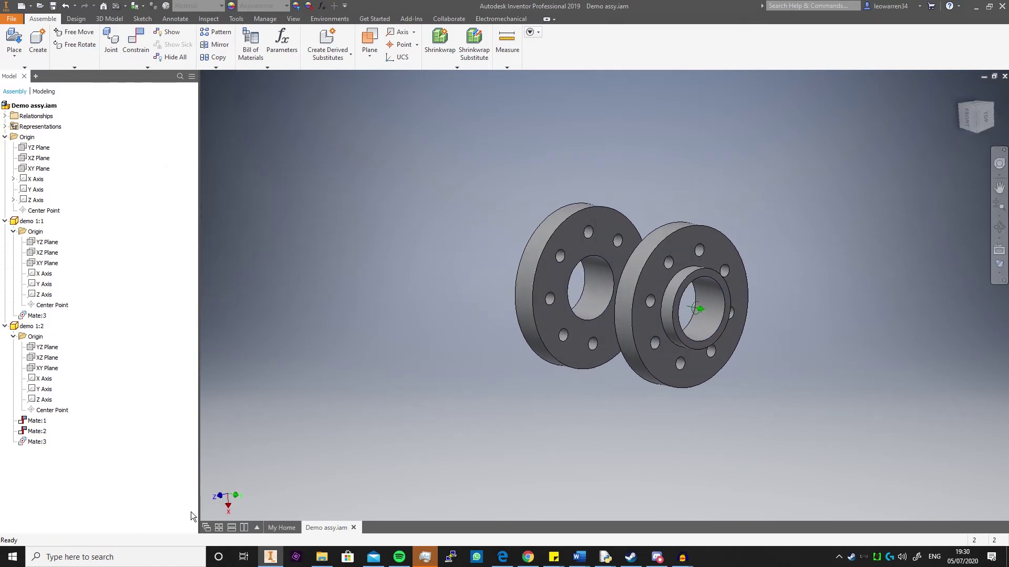
right_click(34, 441)
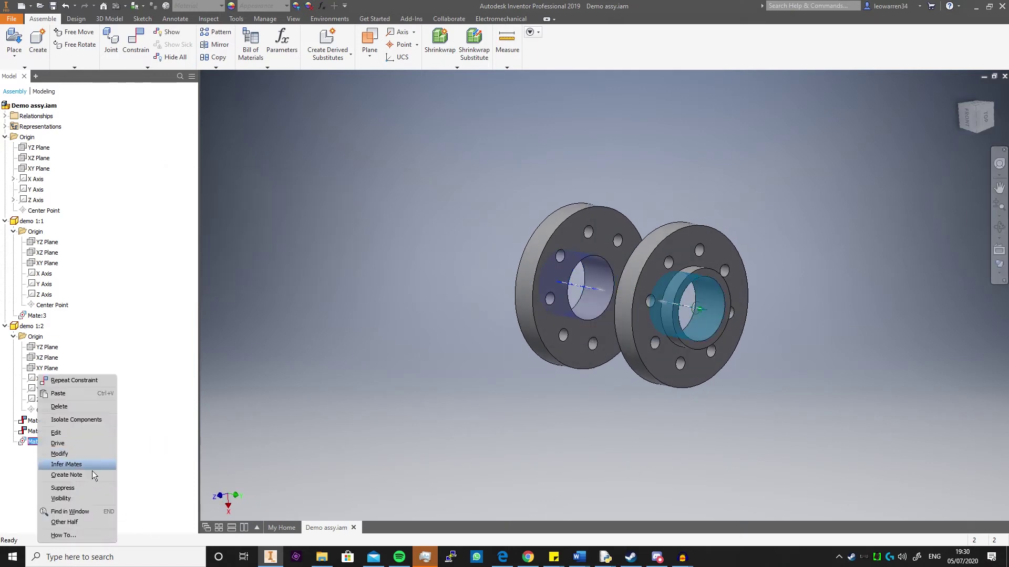
click(85, 488)
- Place a cylindrical joint connecting the bore centre on demo 1:2's inner face to the bore centre on demo 1:1's facing side
click(111, 46)
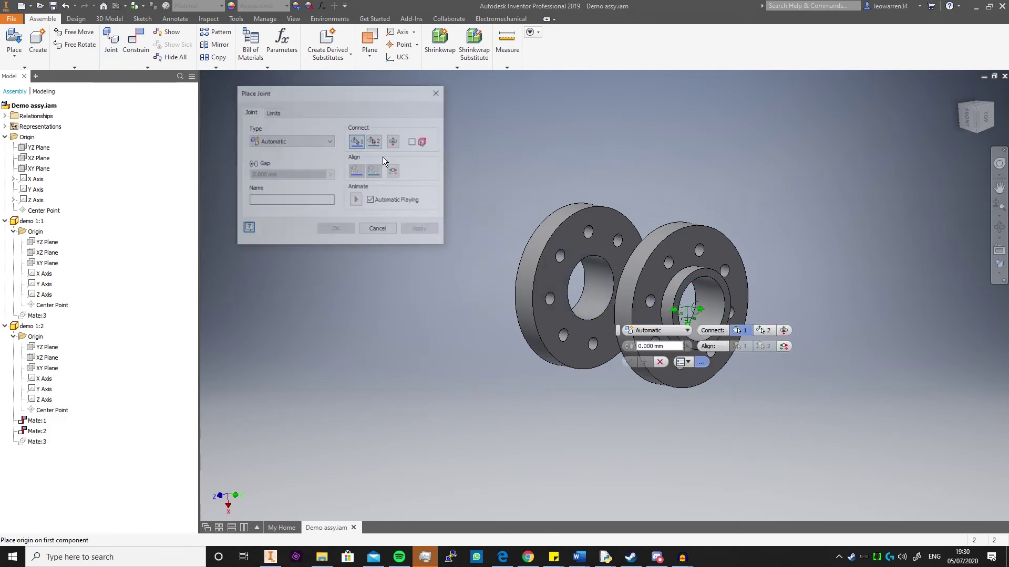
click(578, 278)
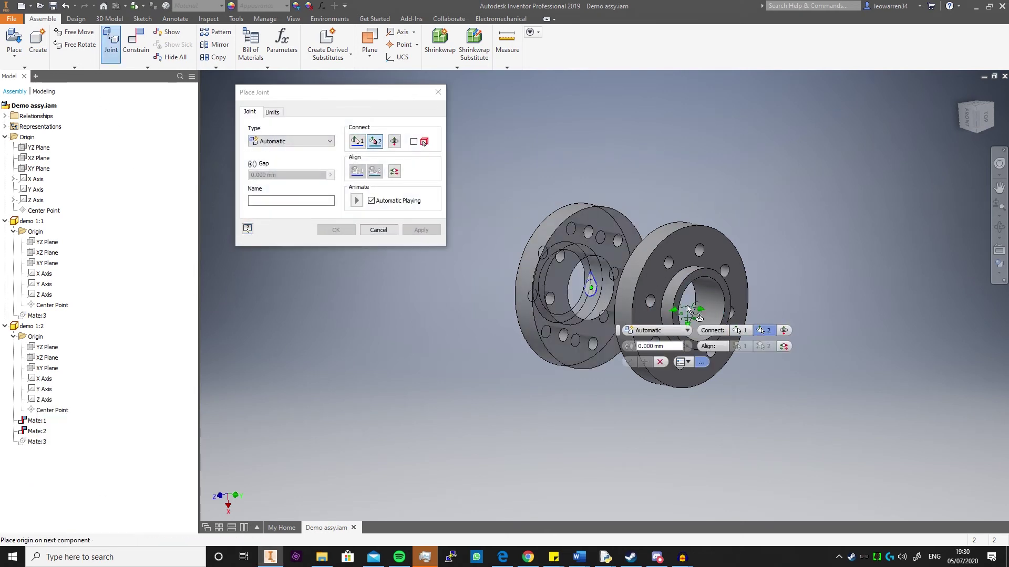
drag(966, 118, 995, 119)
click(669, 310)
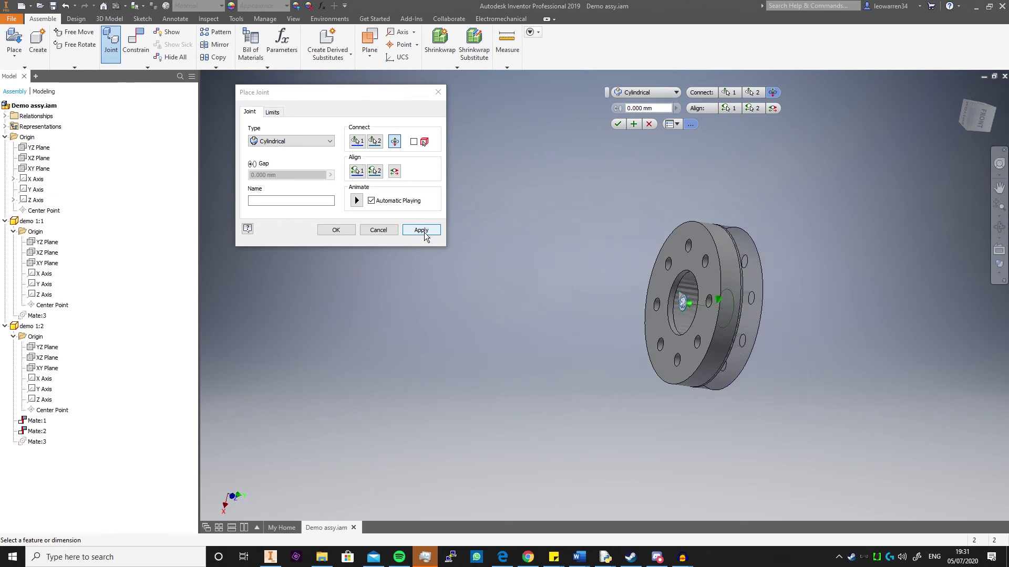
click(421, 230)
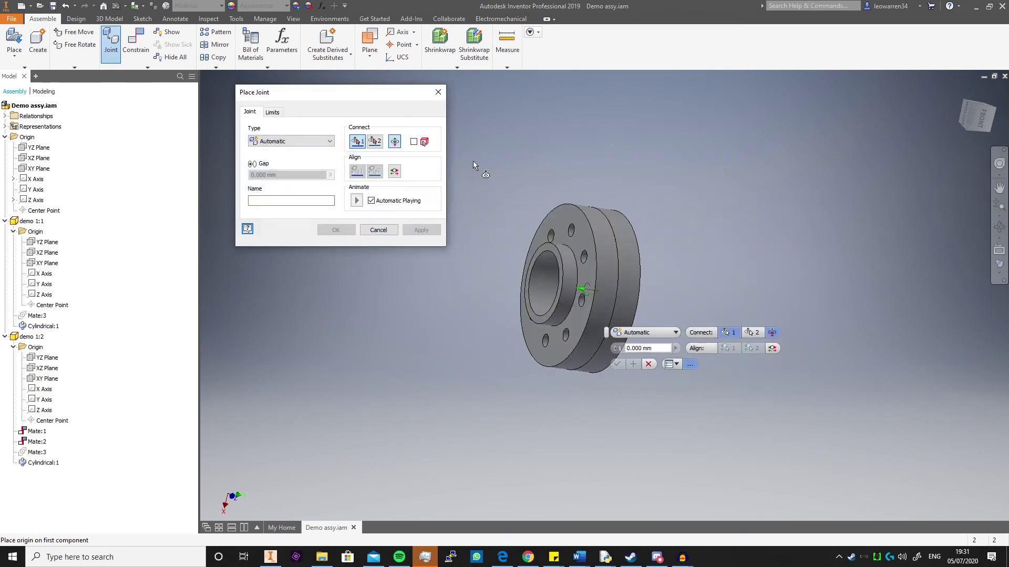
click(438, 93)
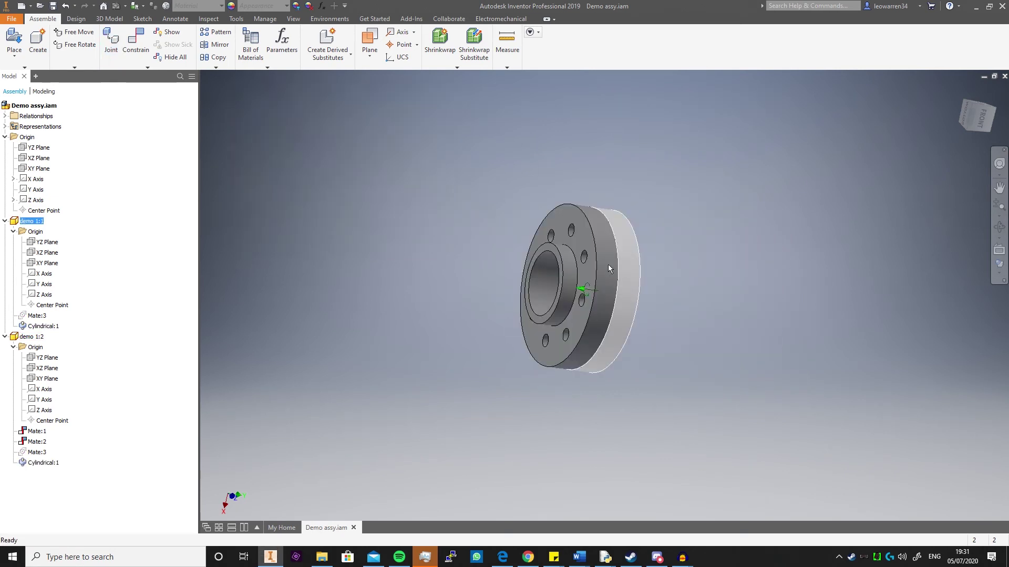
- Slide demo 1:1 away from demo 1:2 along the cylindrical joint axis and try rotating it
drag(608, 264, 685, 267)
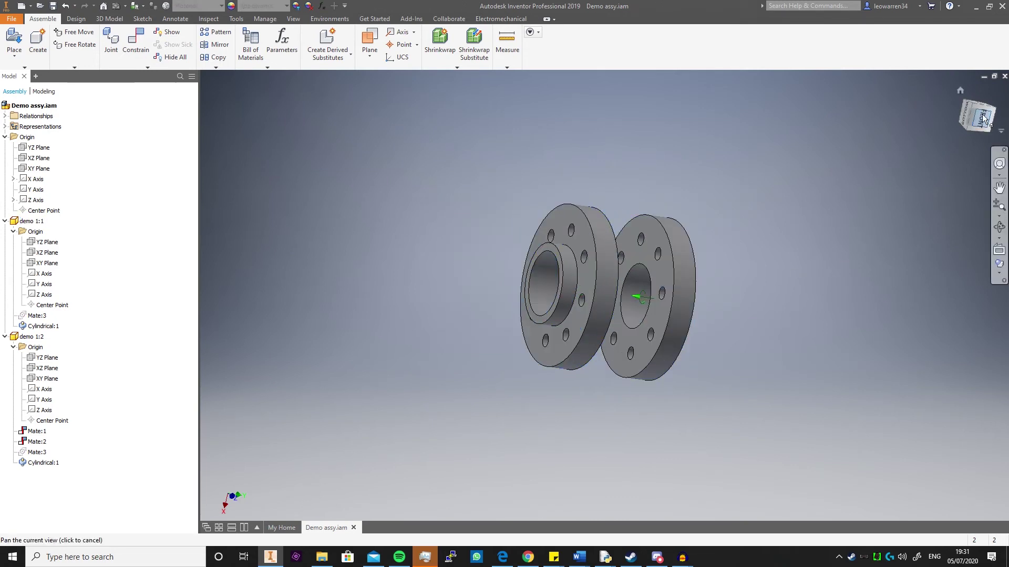
mouse_move(985, 119)
mouse_down()
mouse_move(952, 119)
mouse_move(981, 122)
mouse_up()
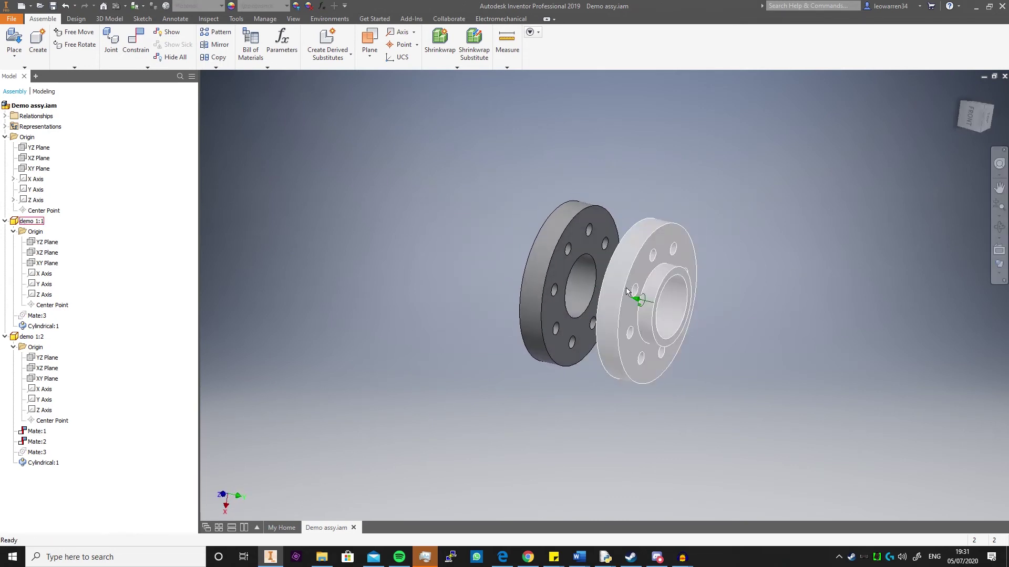
drag(612, 302, 634, 358)
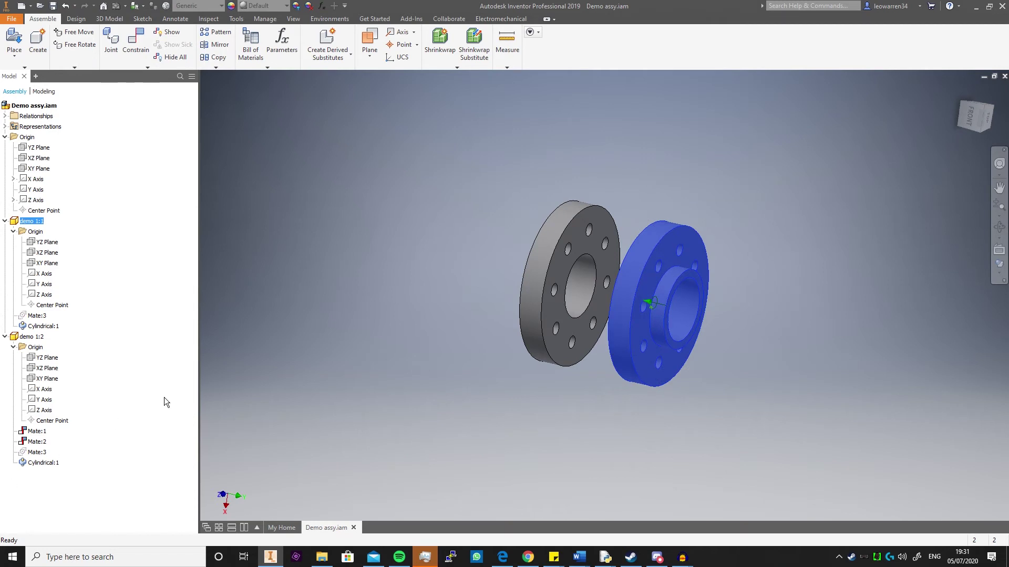
- Drive the cylindrical joint's linear parameter d36 forward and in reverse over its default range
click(43, 462)
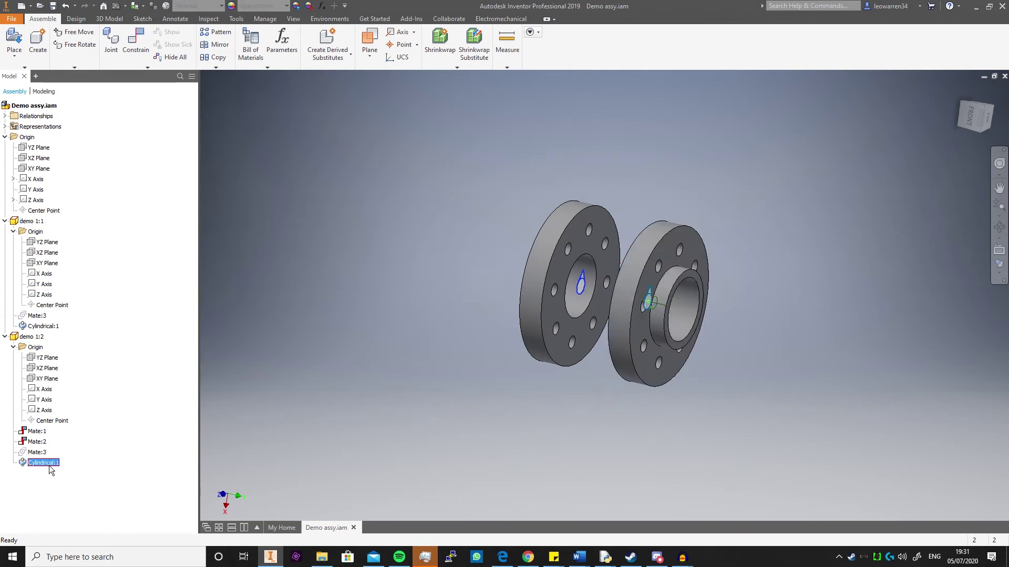
right_click(47, 462)
click(81, 422)
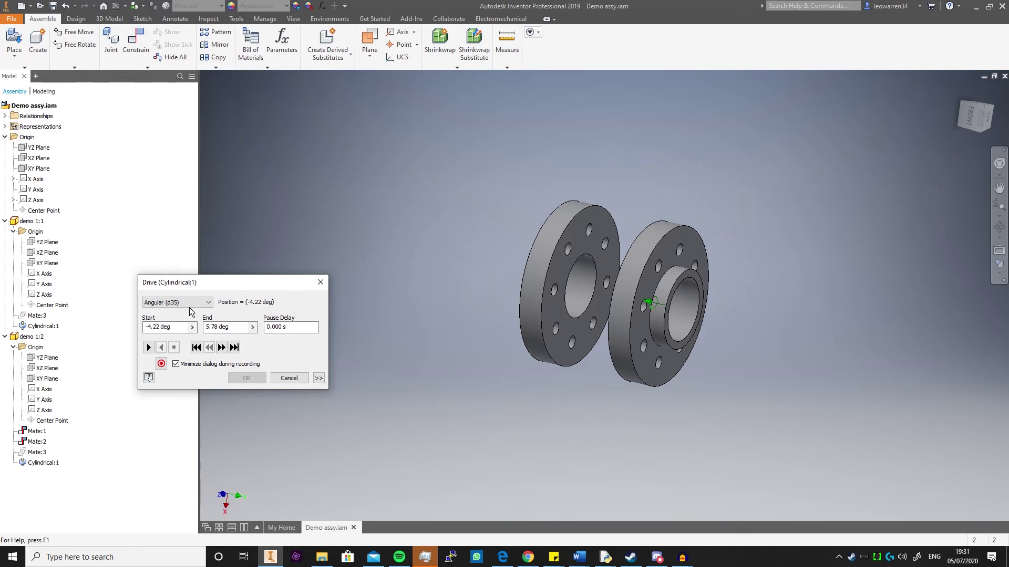
click(175, 306)
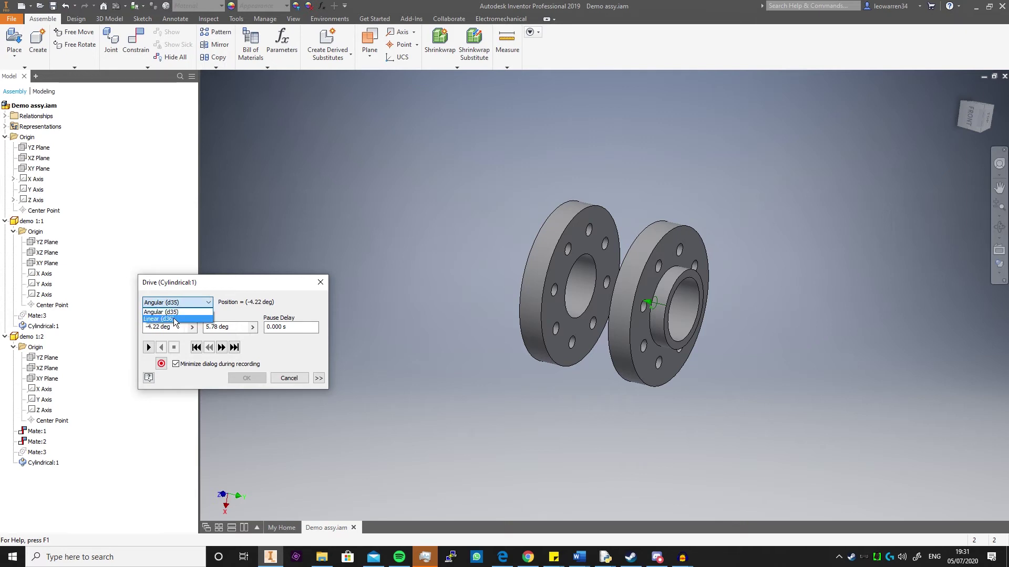
click(173, 319)
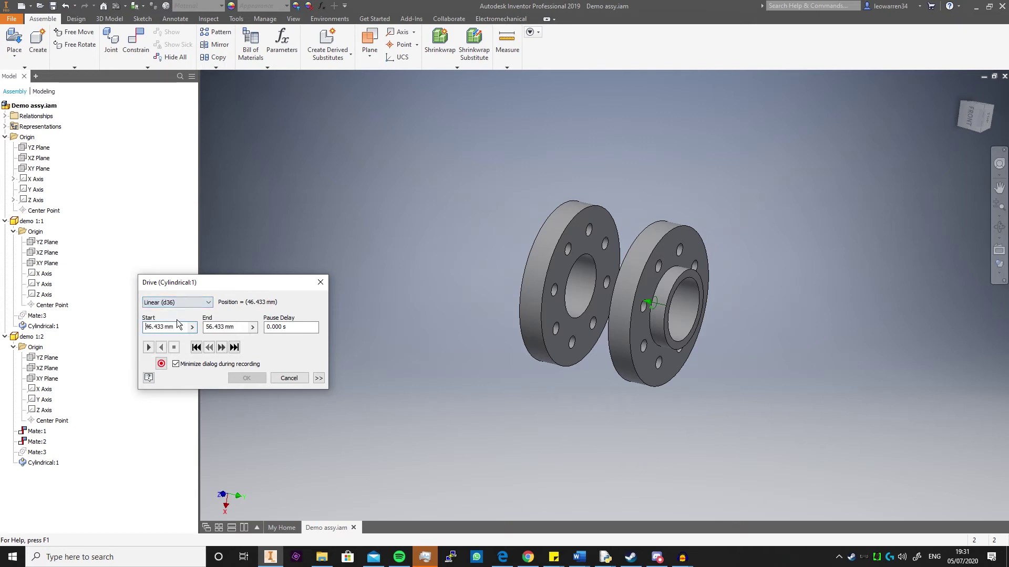
click(149, 347)
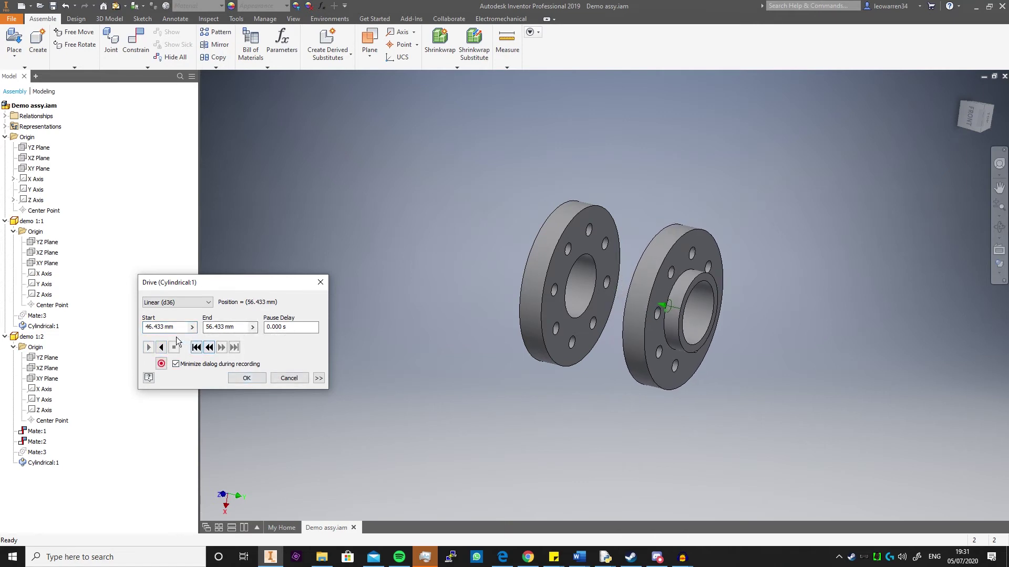
click(161, 347)
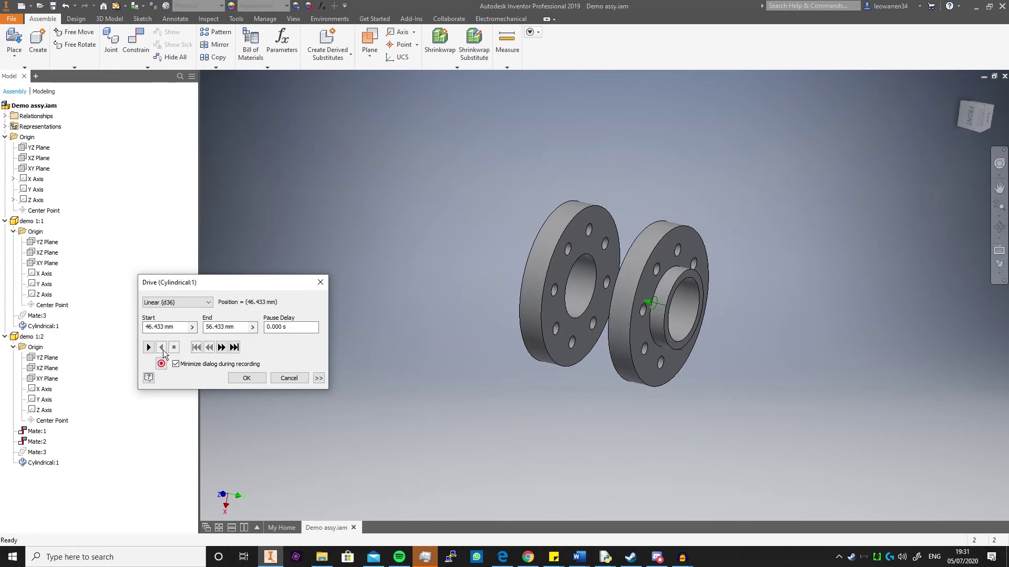
- Set the linear drive's end value to 80, play it forward and in reverse, and cancel the drive
double_click(223, 327)
text(80)
click(148, 347)
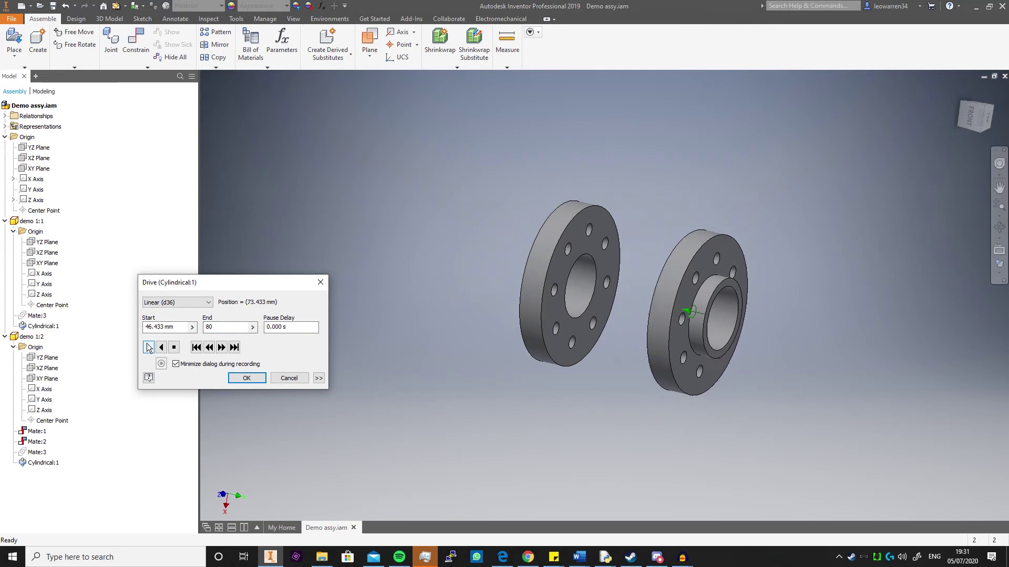
click(161, 348)
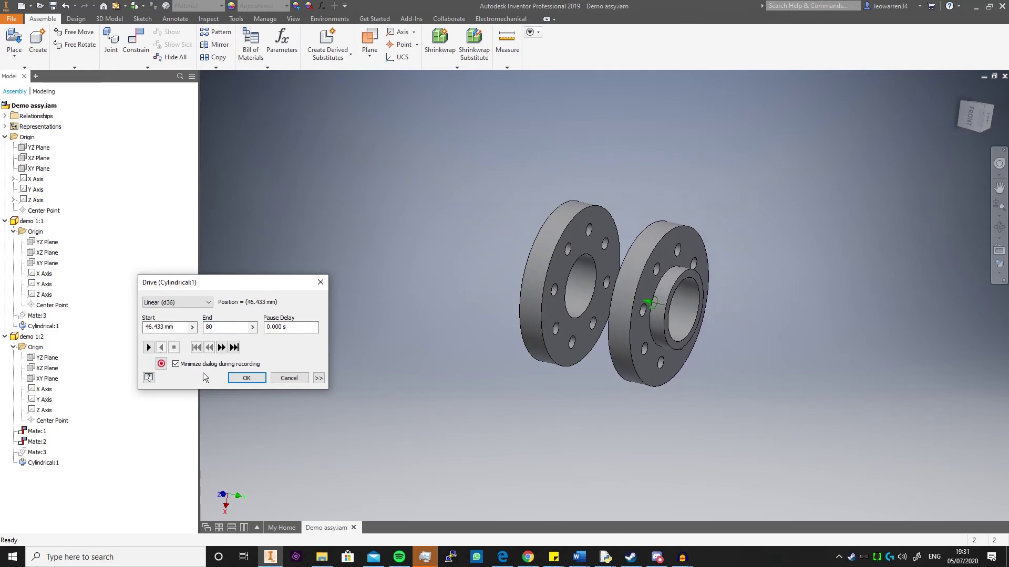
click(278, 380)
click(301, 396)
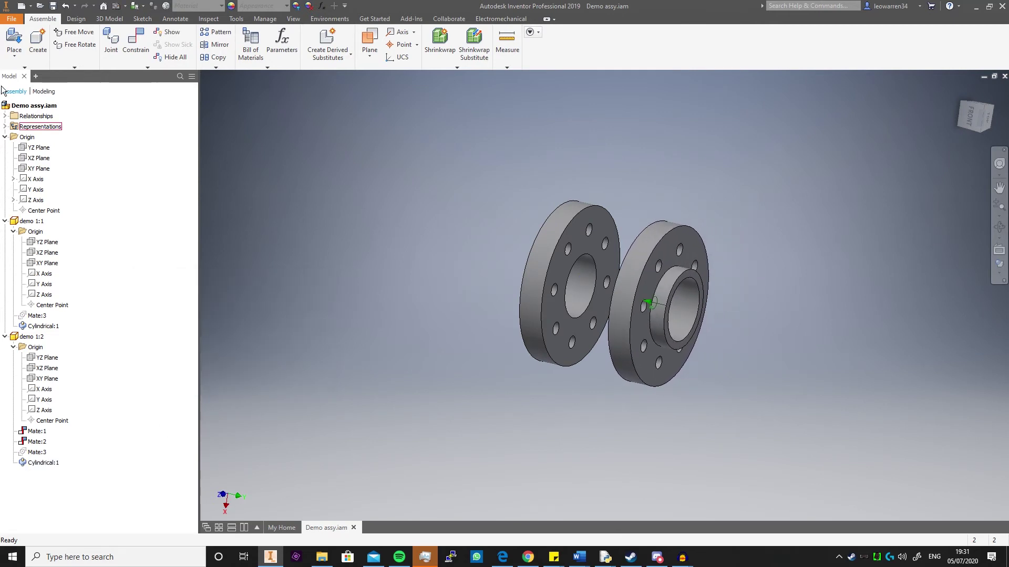
- Mate the flat inner face of demo 1:2 to the facing flat face of demo 1:1 with a 10 mm offset
click(135, 45)
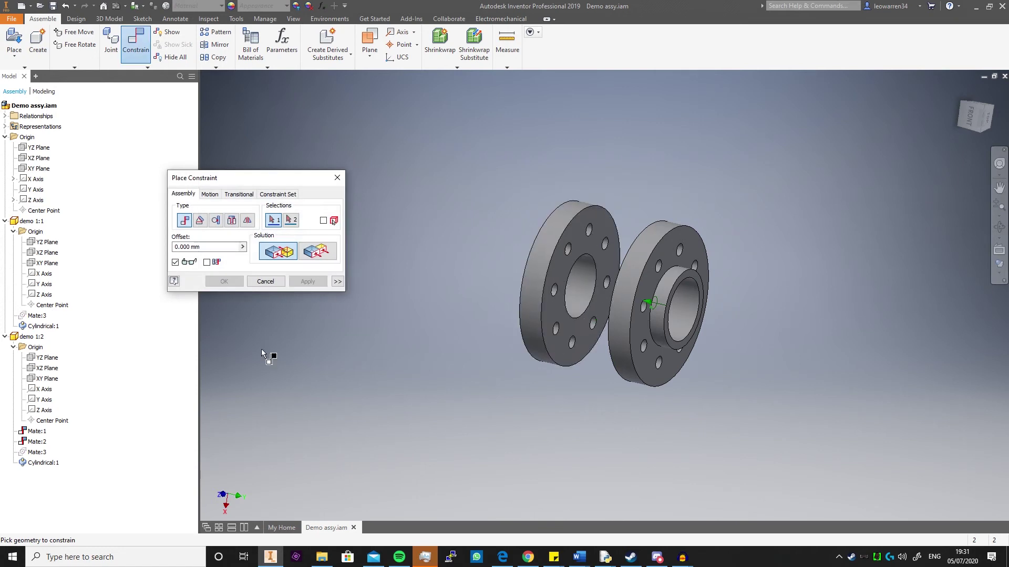
click(564, 262)
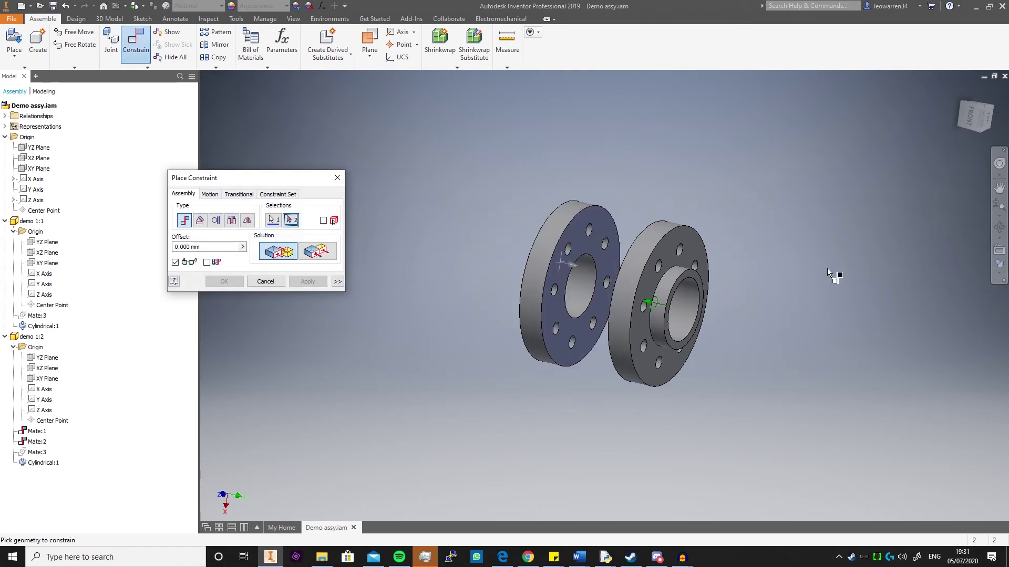
click(989, 104)
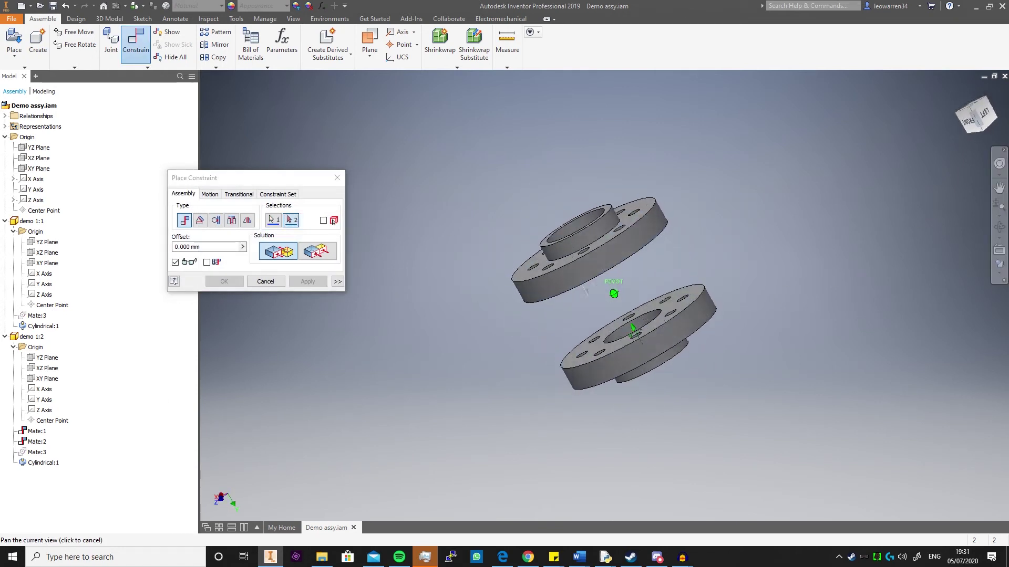
shift+middle_drag(586, 291, 761, 326)
click(658, 347)
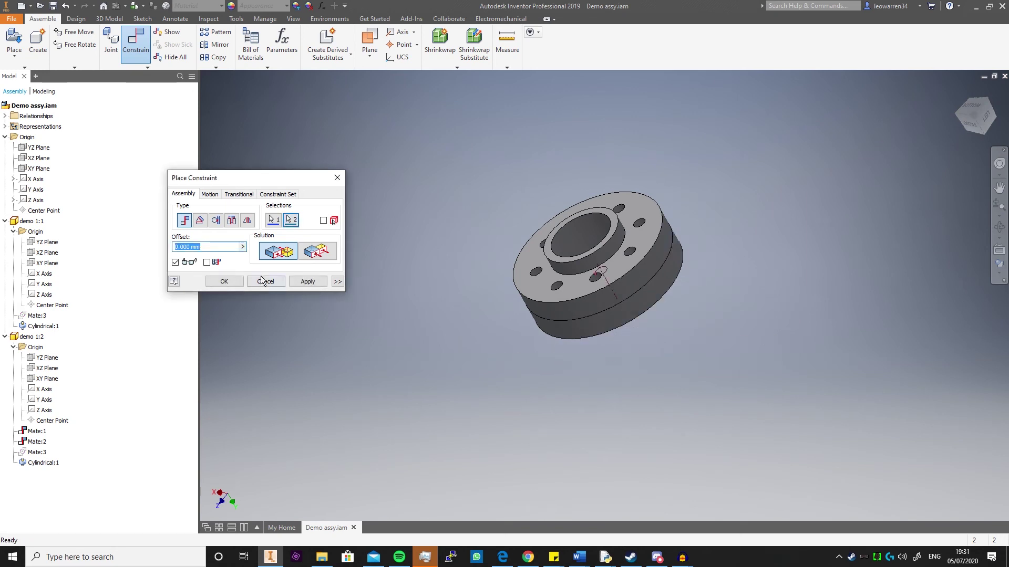
text(10)
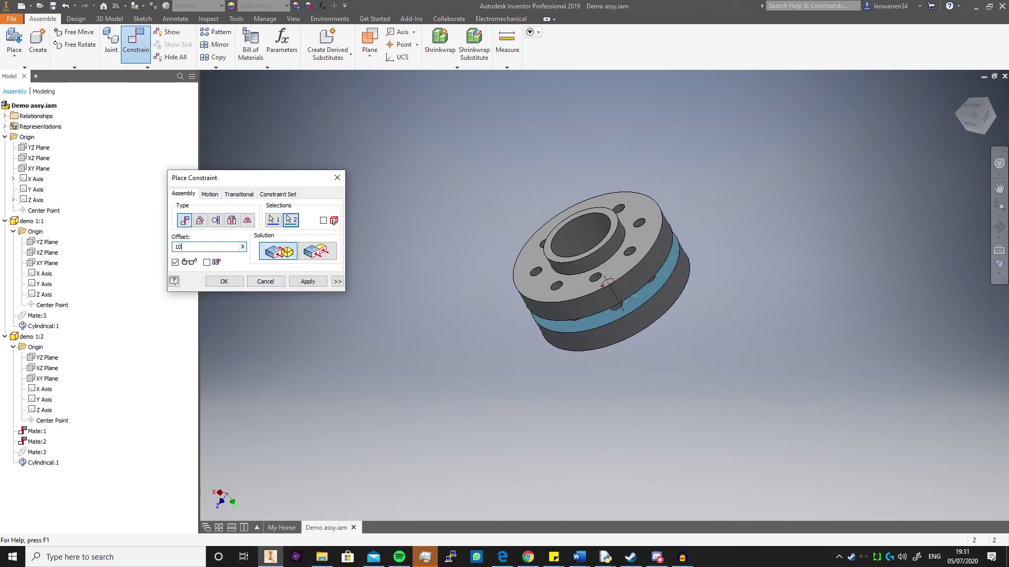
click(314, 284)
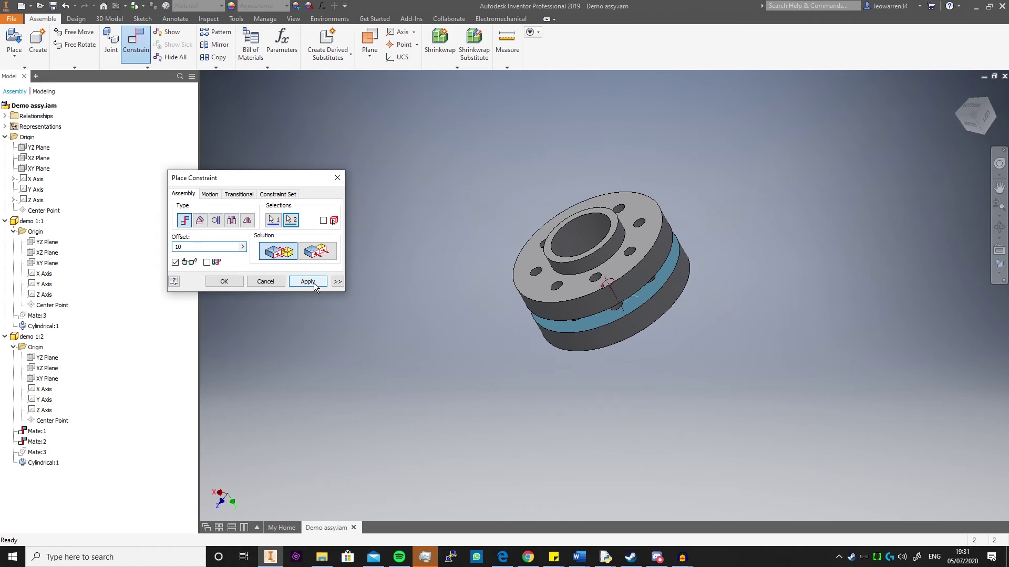
- Finish placing constraints, examine the gap between the two flanges from several sides, and test demo 1:1's remaining movement
mouse_move(974, 126)
mouse_down()
mouse_move(973, 79)
mouse_move(797, 223)
mouse_up()
click(337, 177)
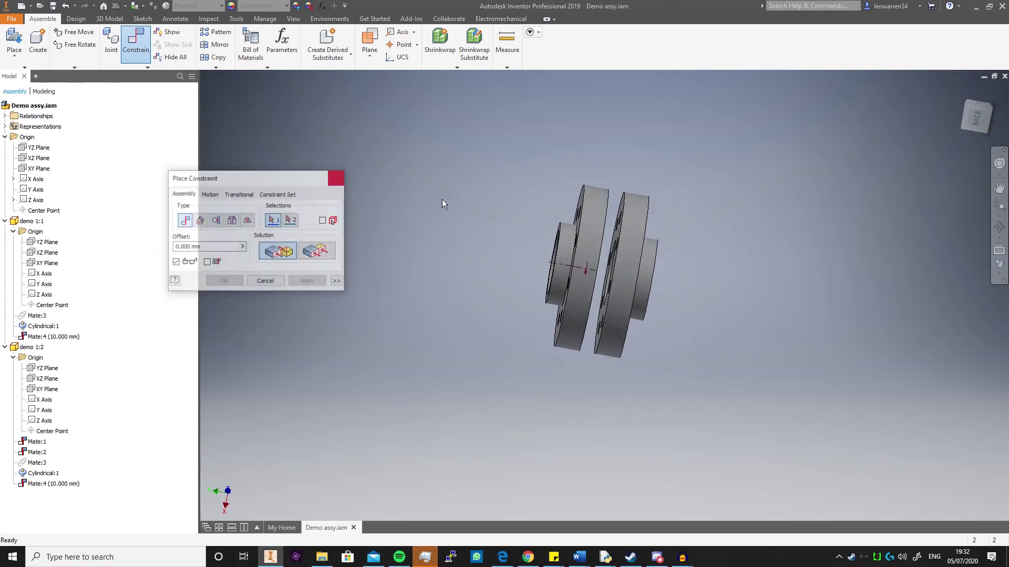
click(965, 120)
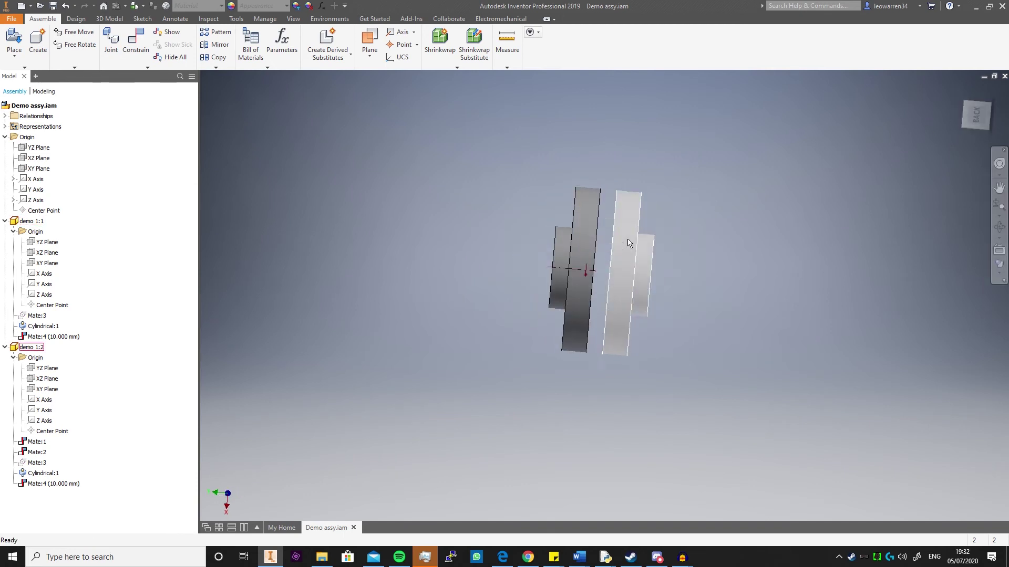
click(625, 288)
click(976, 132)
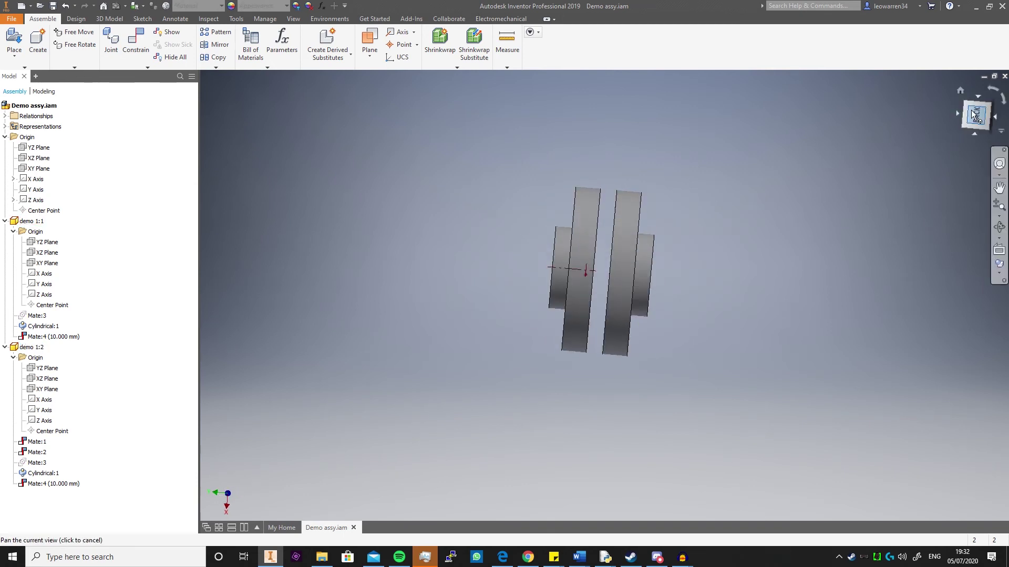
drag(972, 110, 994, 118)
click(993, 119)
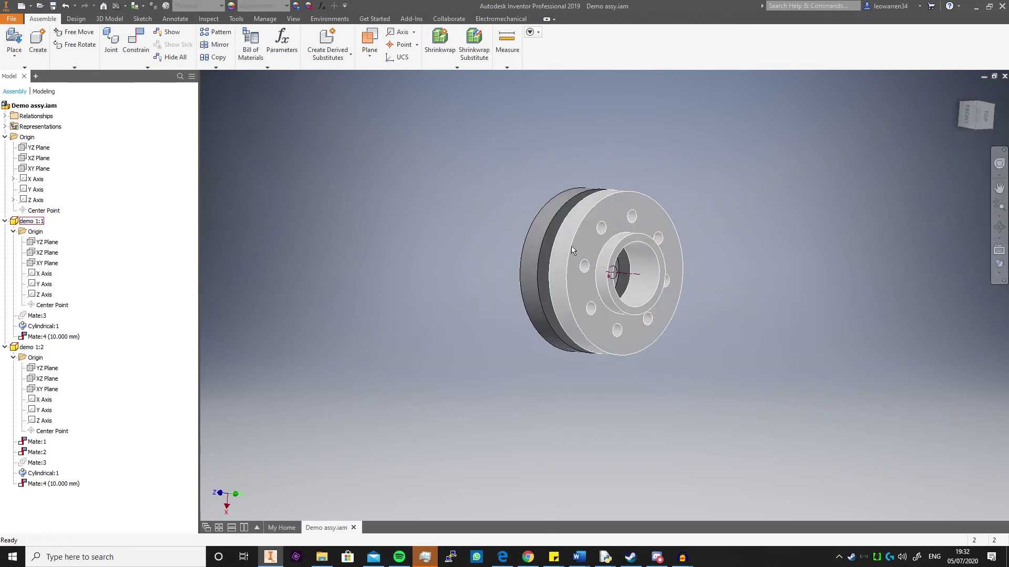
drag(572, 250, 637, 265)
- Suppress the 10 mm offset mate Mate:4, slide demo 1:1 away from demo 1:2, and collapse demo 1:2 in the model tree
click(36, 484)
right_click(50, 484)
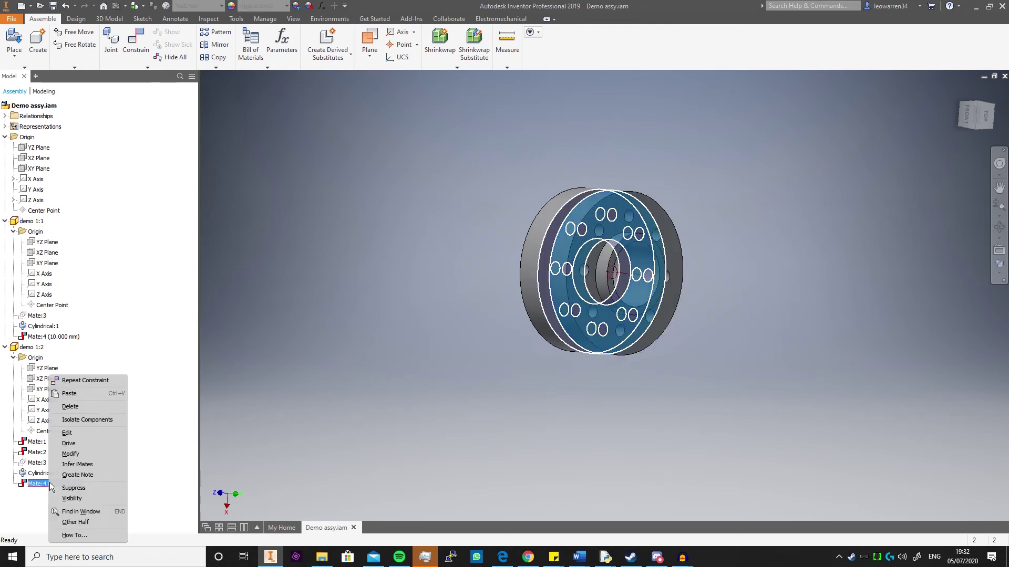
click(92, 487)
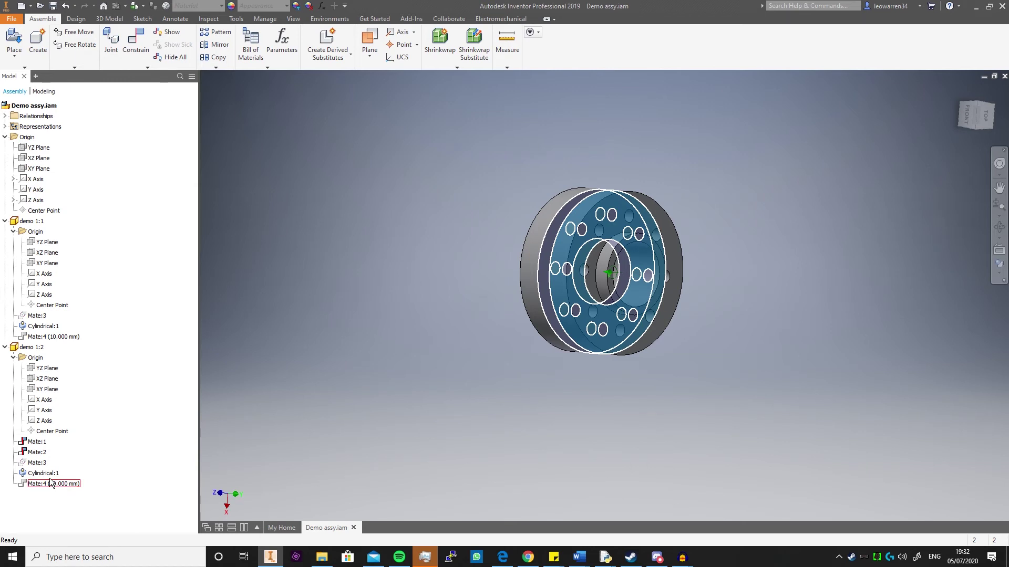
drag(583, 310, 654, 376)
click(6, 348)
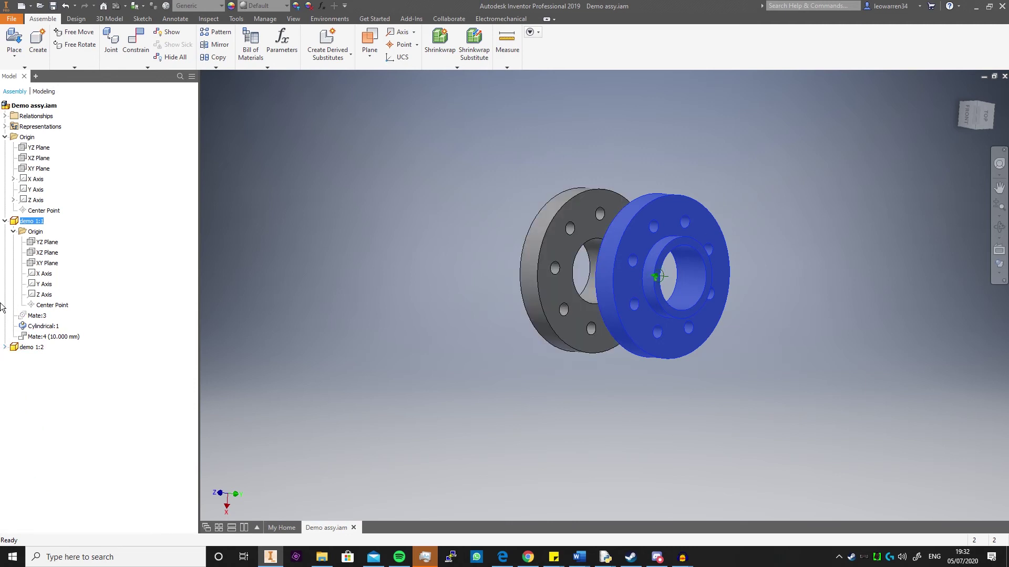
click(327, 421)
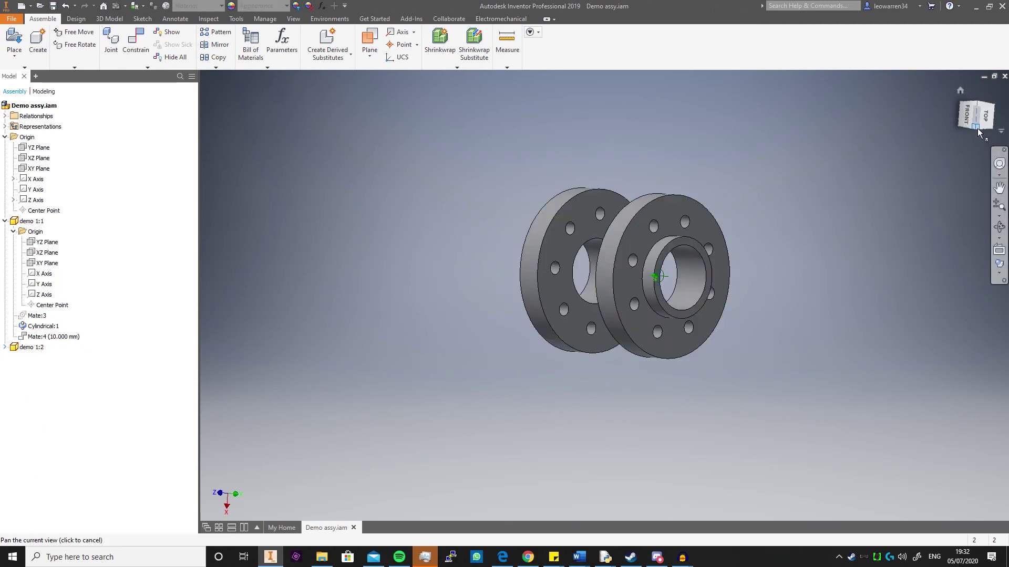
click(330, 19)
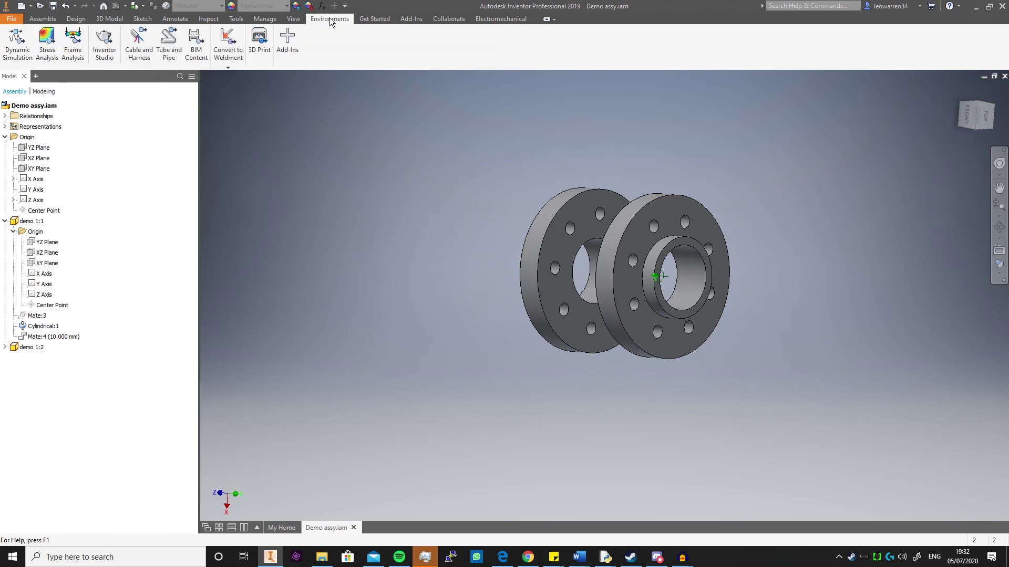
click(97, 53)
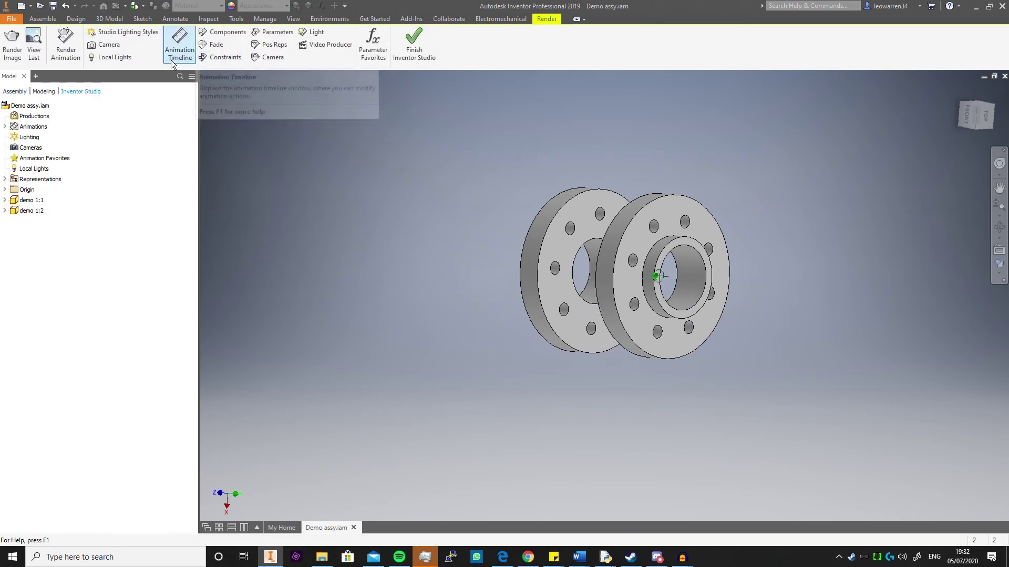
click(219, 58)
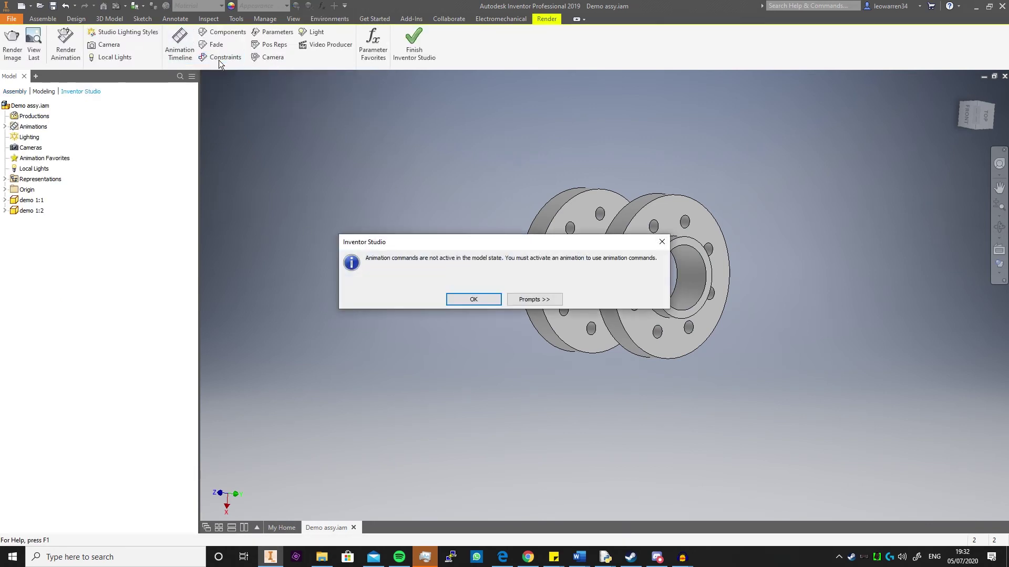
click(474, 299)
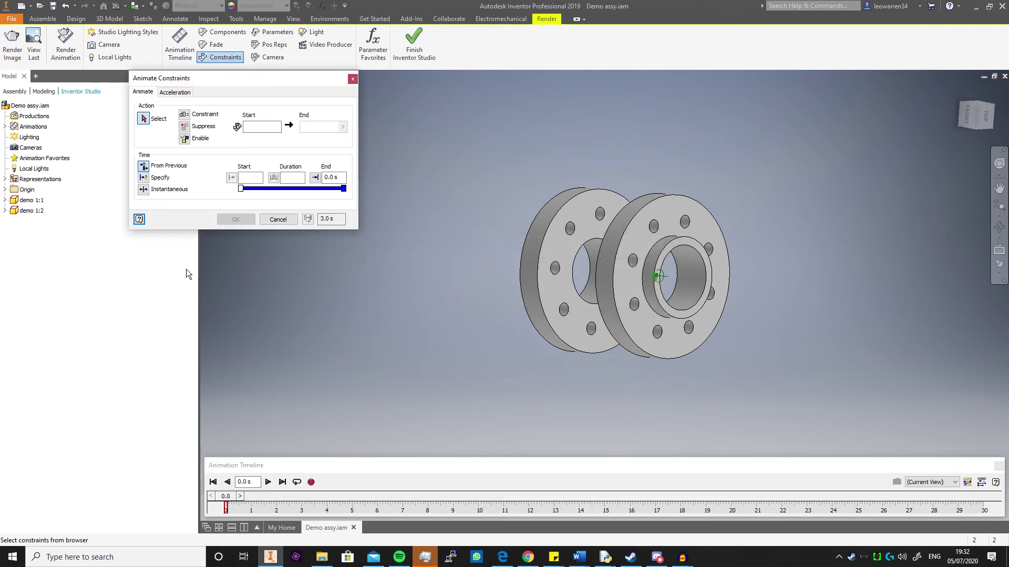
click(6, 201)
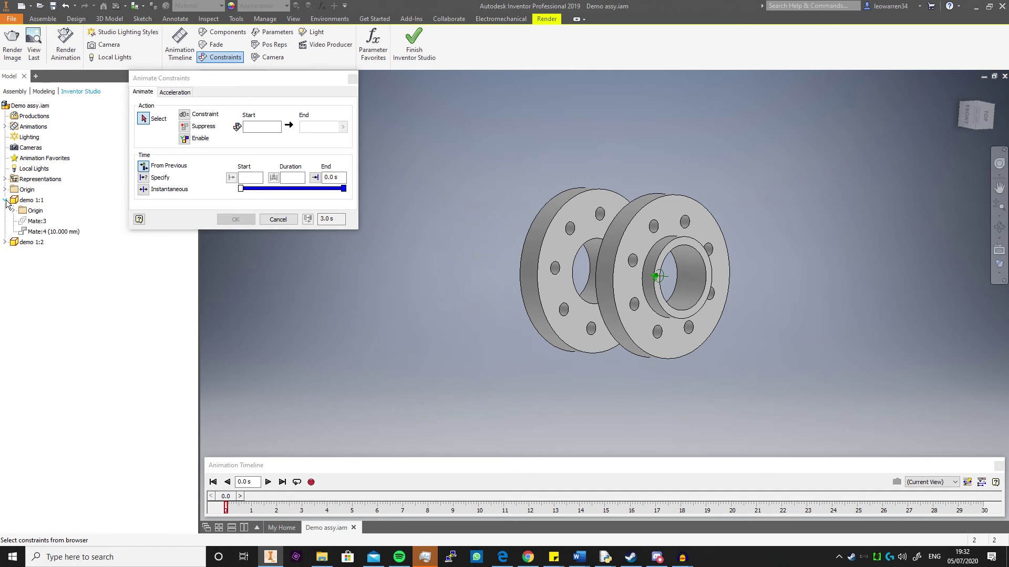
click(41, 231)
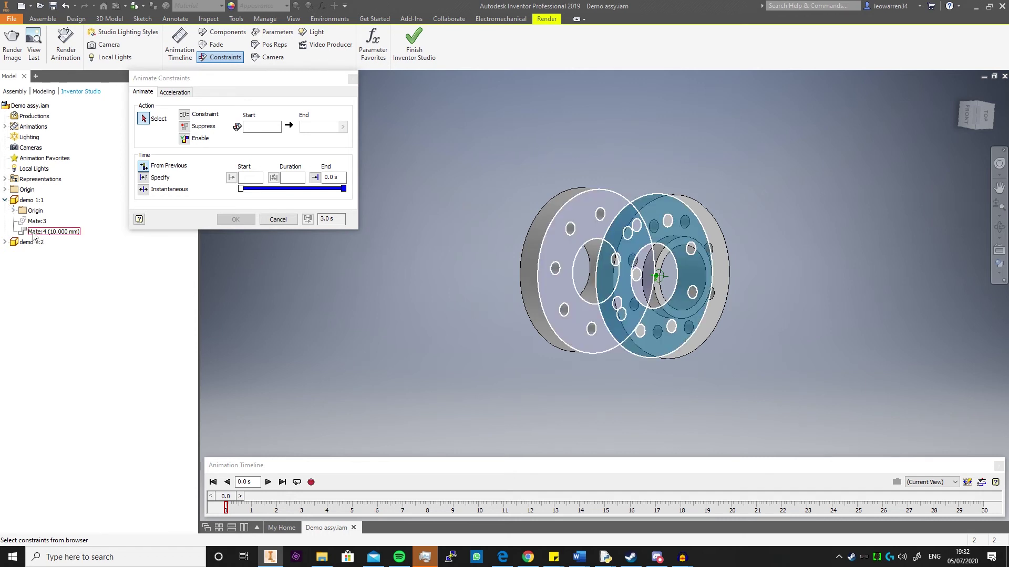
click(33, 232)
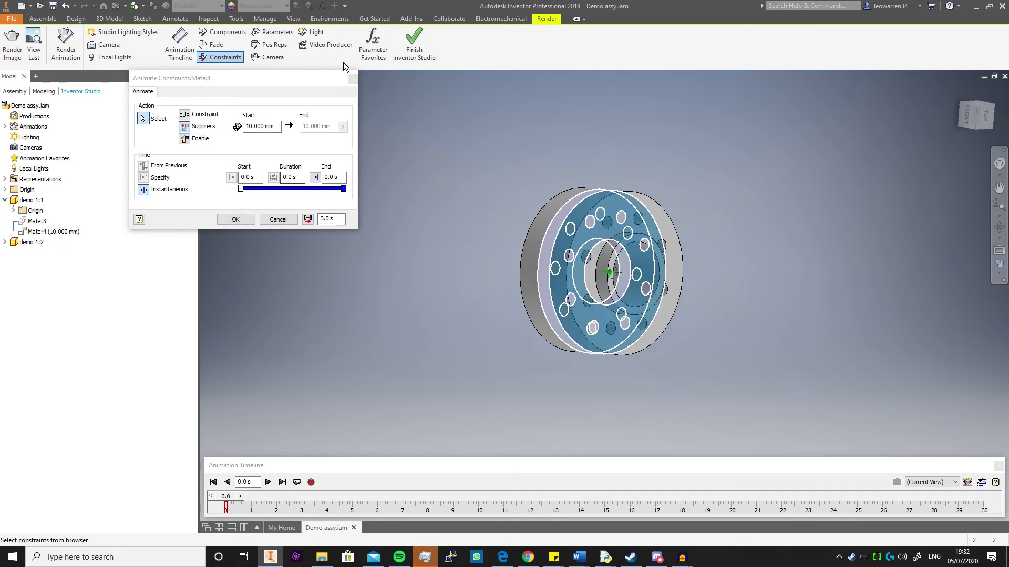
click(280, 221)
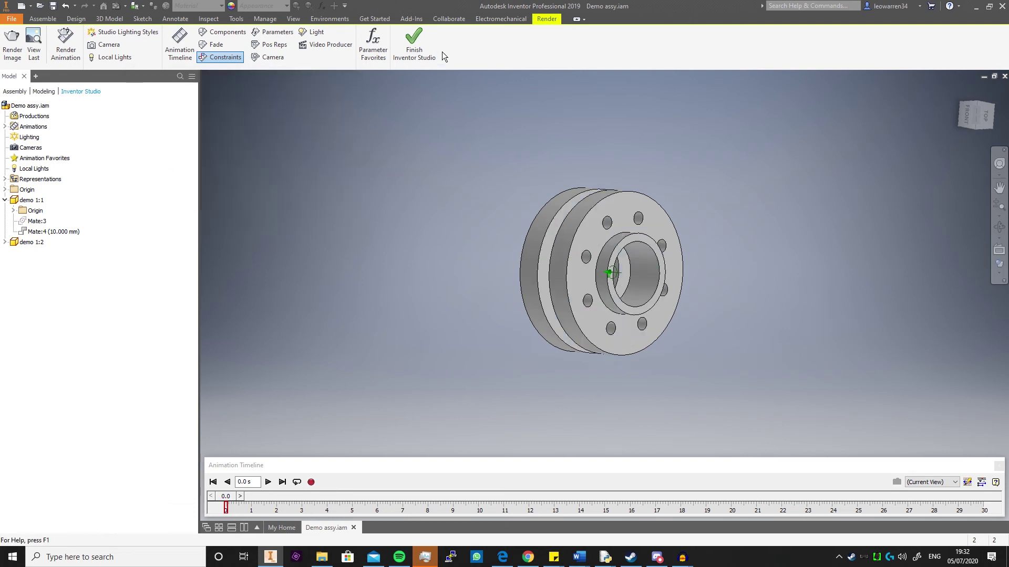
click(414, 44)
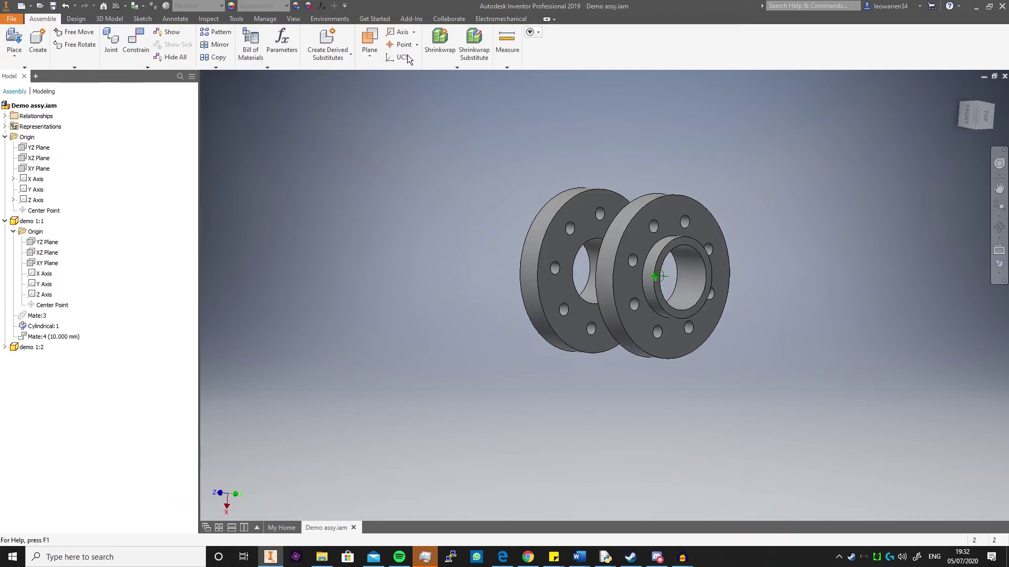
- Suppress the cylindrical joint Cylindrical:1 between the two flanges
click(33, 326)
right_click(40, 324)
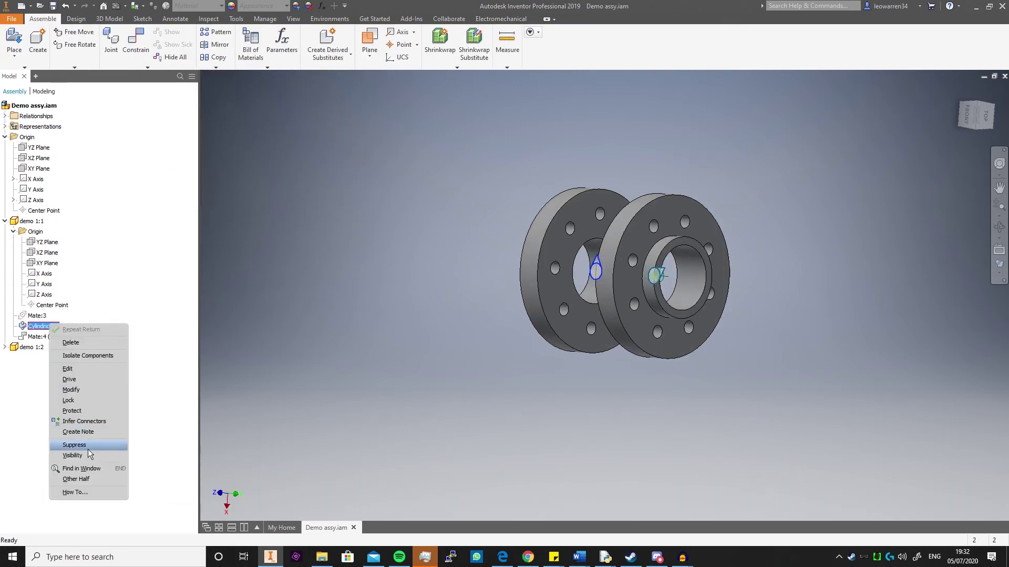
click(100, 444)
- Unsuppress the 10 mm offset mate Mate:4 and the axis mate Mate:3 on demo 1:1
click(52, 337)
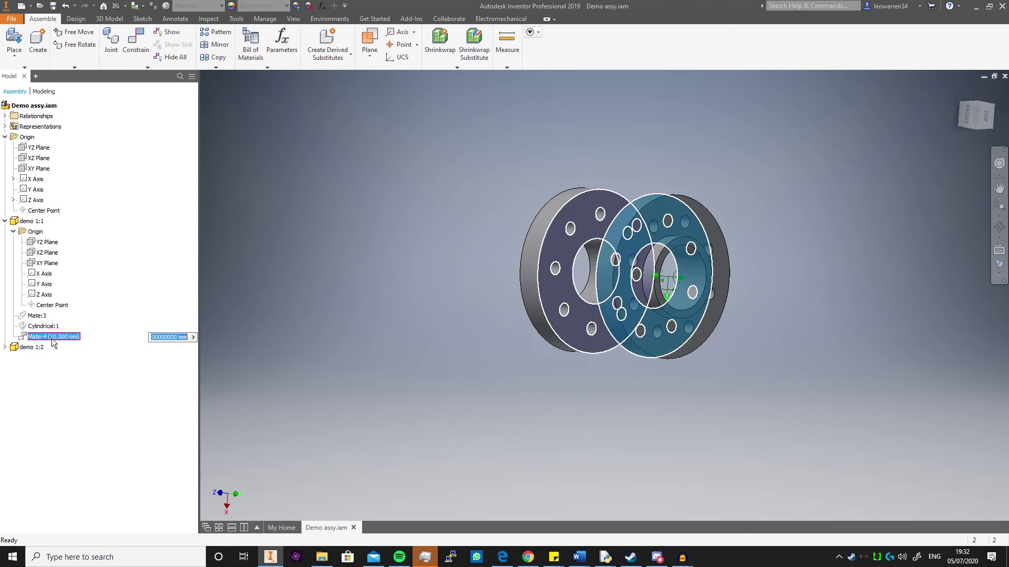
right_click(51, 337)
click(95, 452)
click(37, 316)
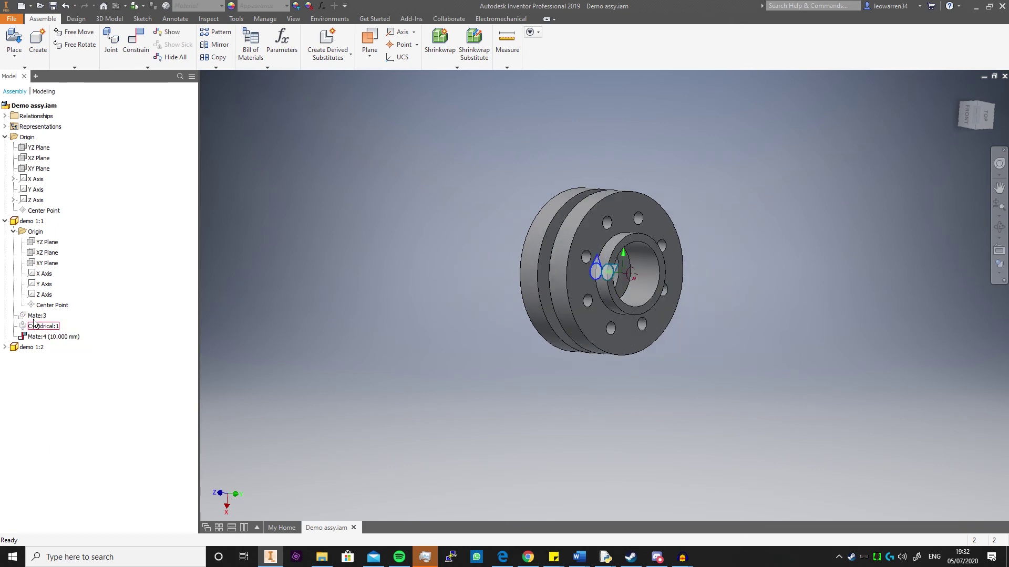
right_click(37, 316)
click(68, 428)
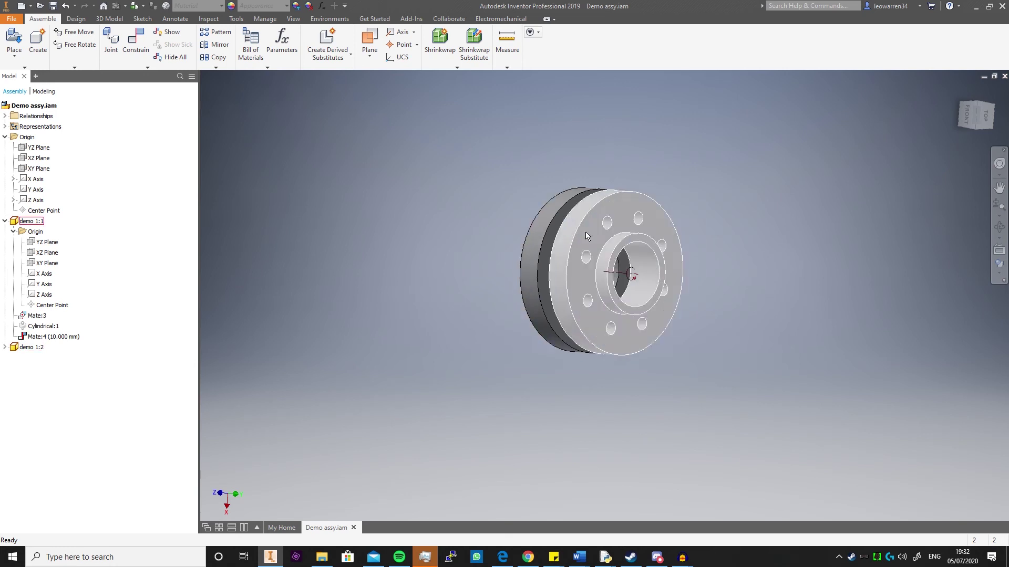
- Rotate demo 1:1 about its mated axis to test its remaining freedom of movement, and clear the selection
drag(585, 231, 559, 235)
drag(631, 269, 634, 218)
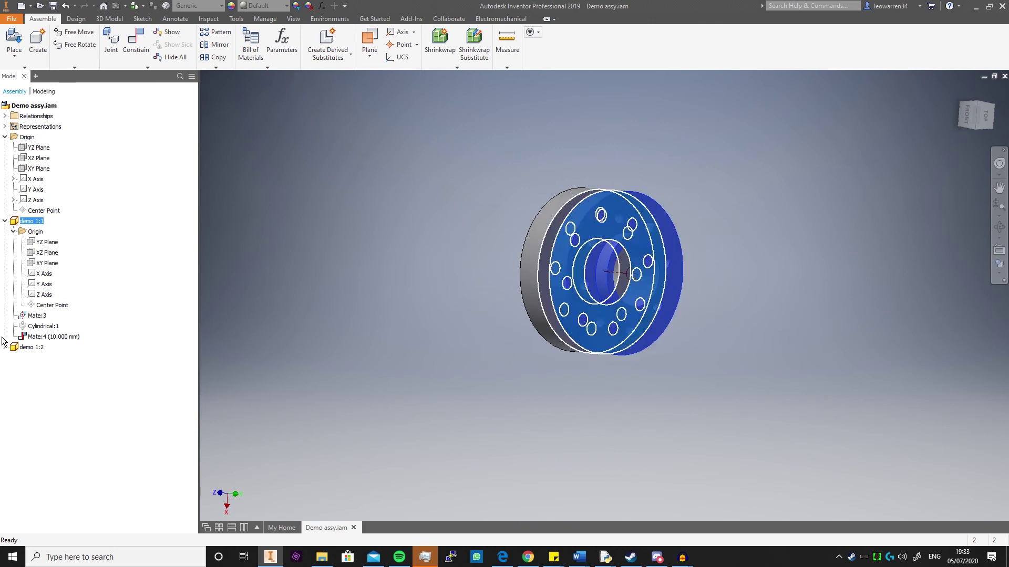
click(383, 310)
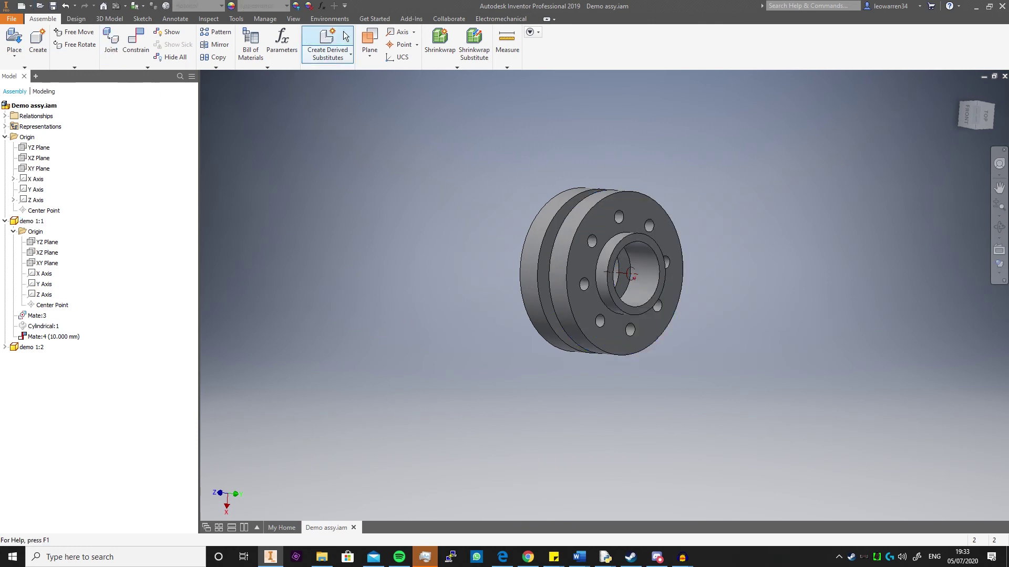
- In the Inventor Studio environment, animate demo 1:1's offset mate Mate:4 from 10 mm to 100 mm, ending at 3 s
click(329, 19)
click(104, 44)
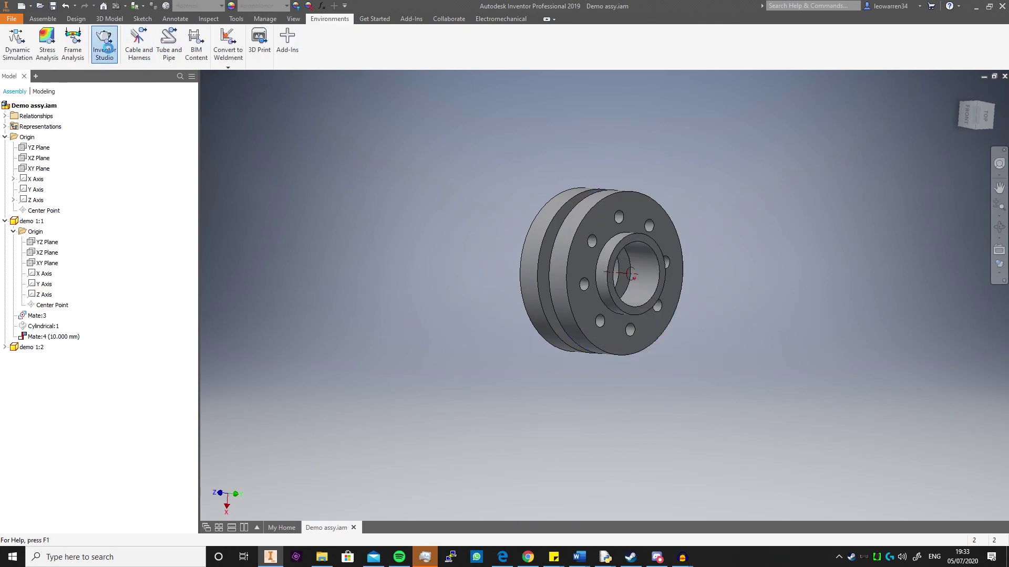
click(228, 56)
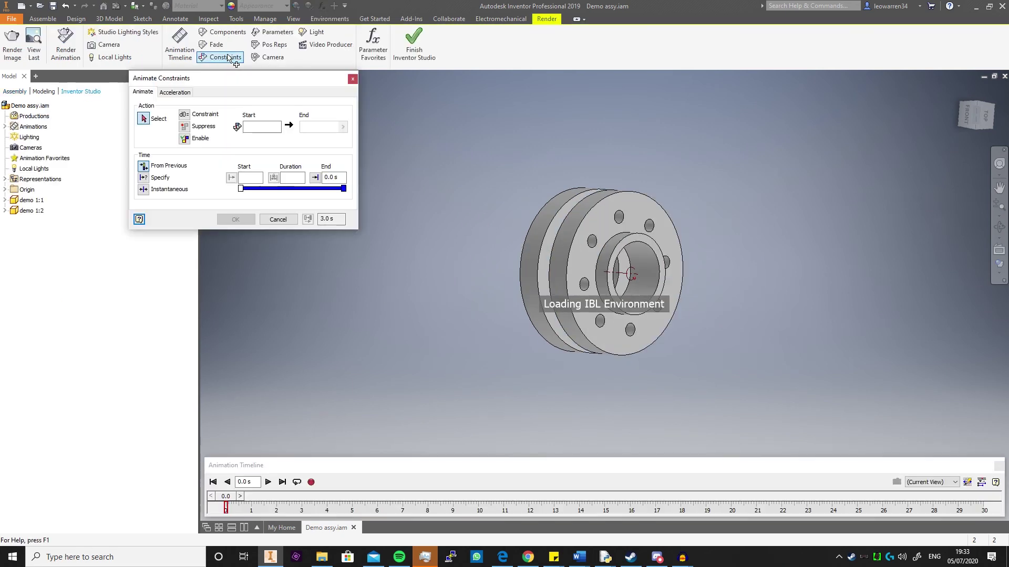
click(5, 201)
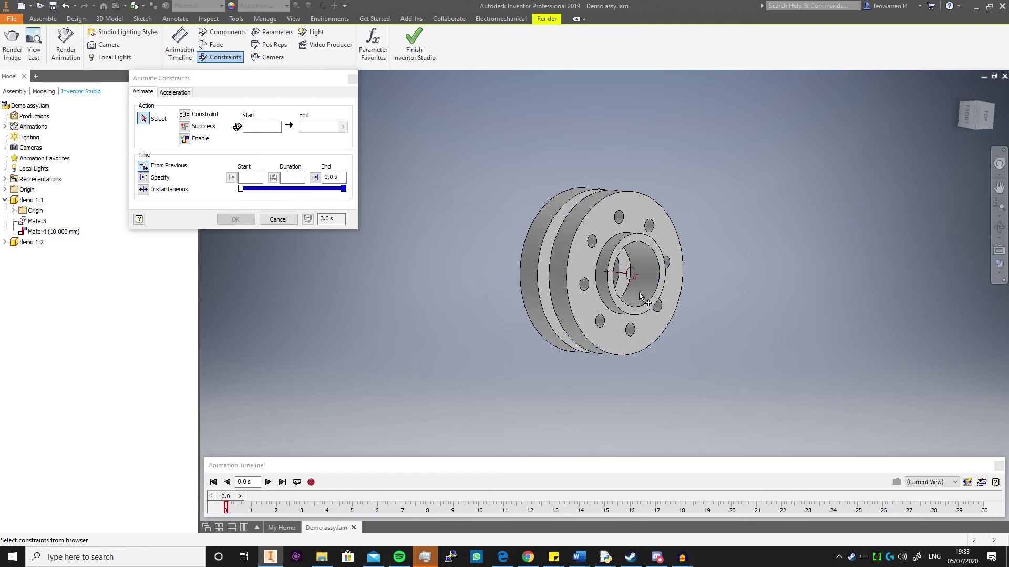
click(966, 113)
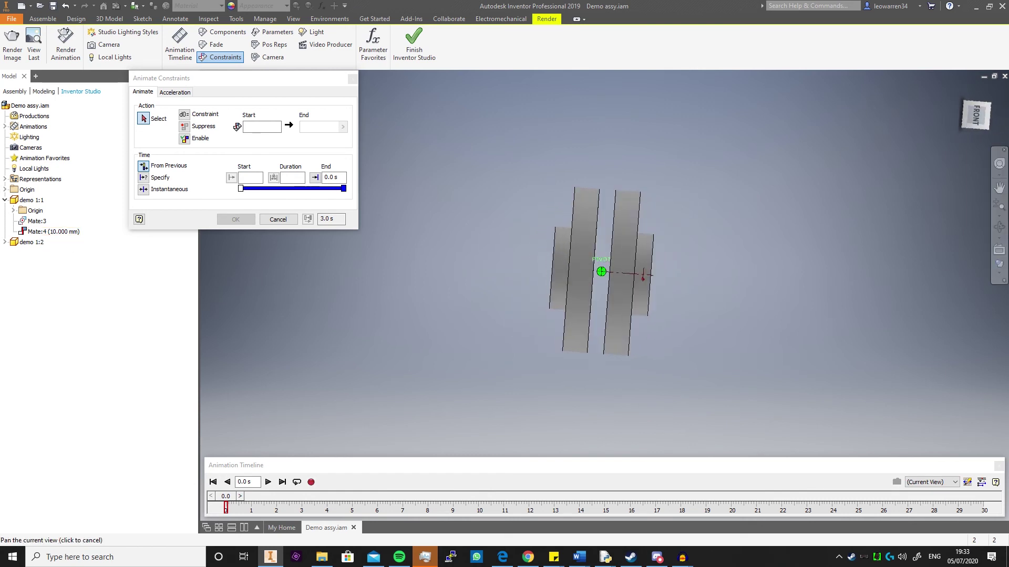
shift+middle_drag(601, 272, 585, 272)
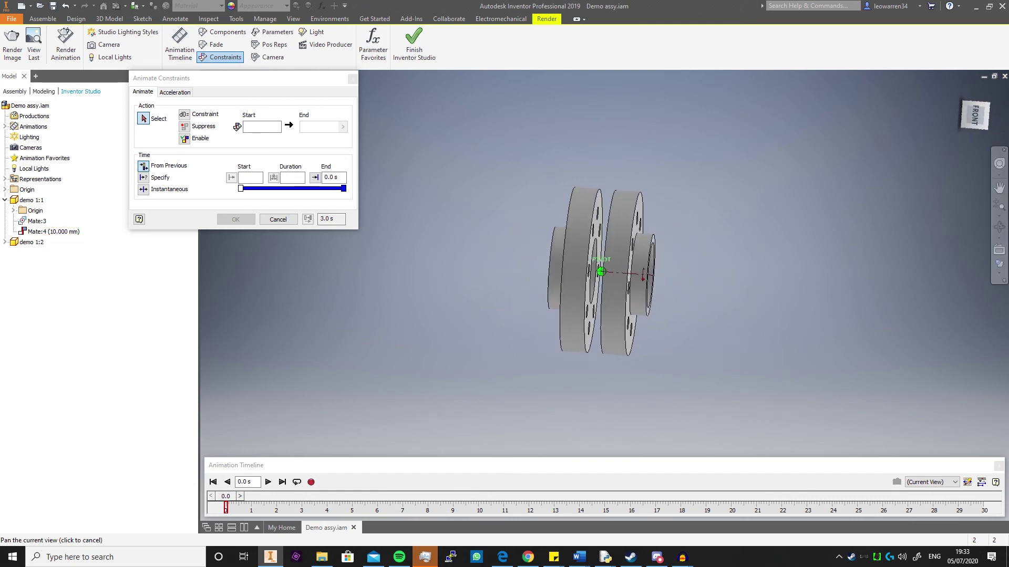
click(62, 233)
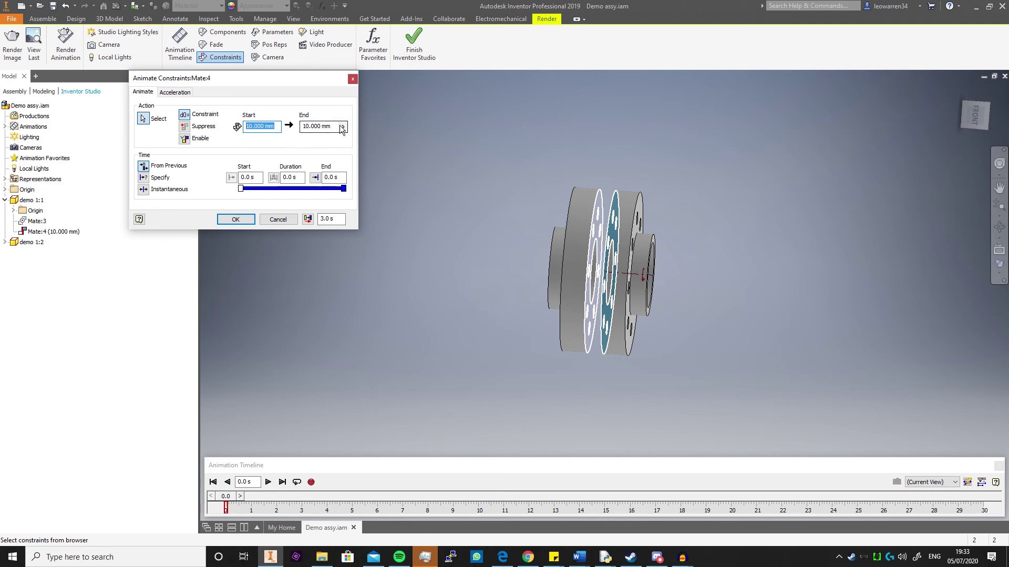
click(310, 127)
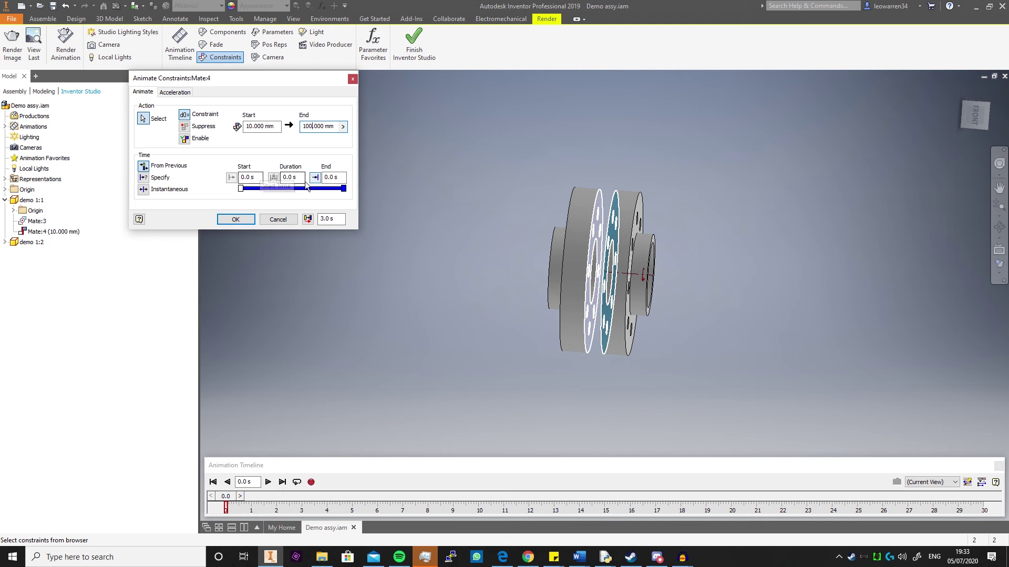
click(334, 179)
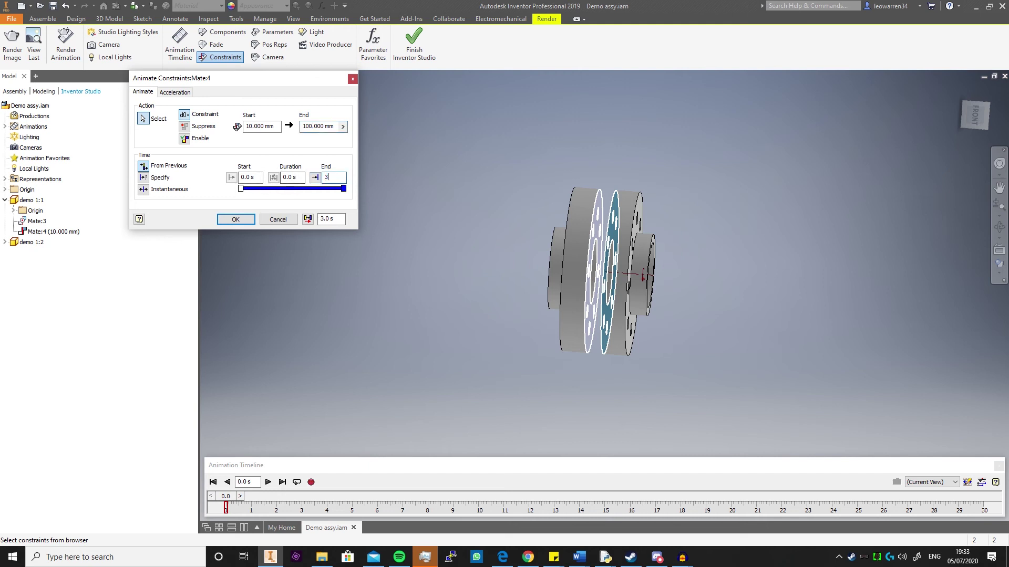
click(244, 222)
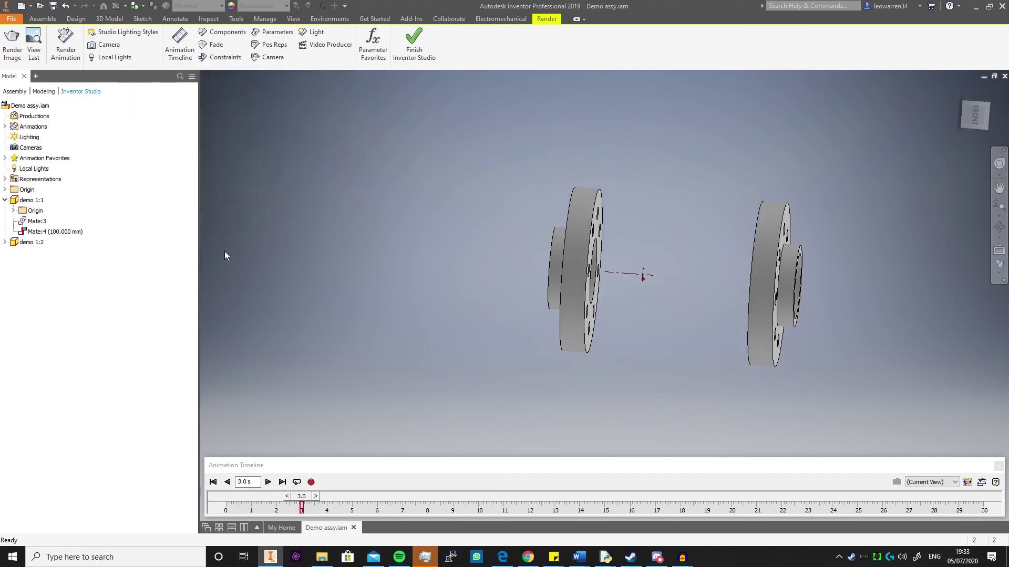
- Scrub the animation timeline back to 0 s, finish Inventor Studio and view the flanges from the front
drag(301, 496, 152, 504)
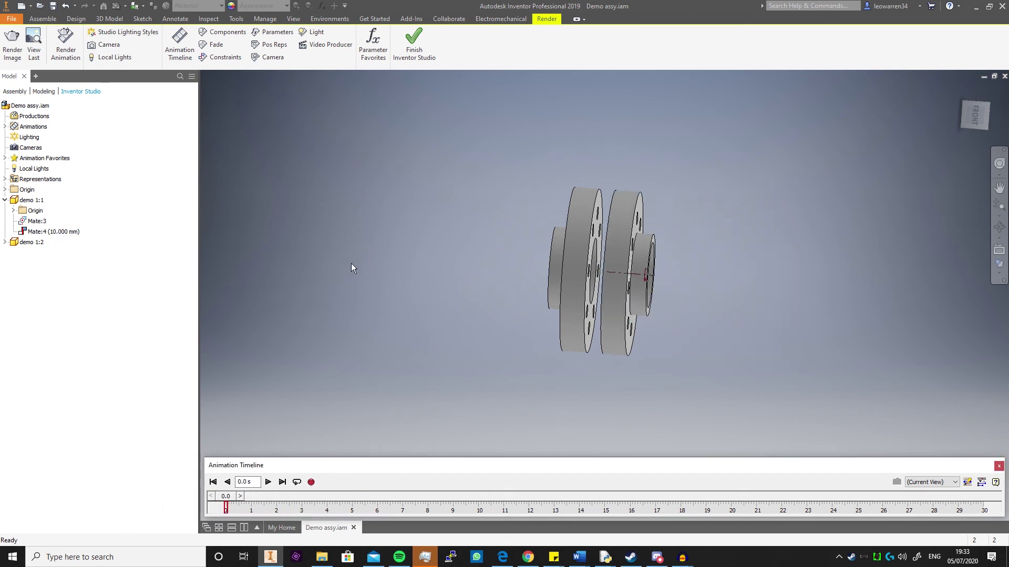
click(403, 61)
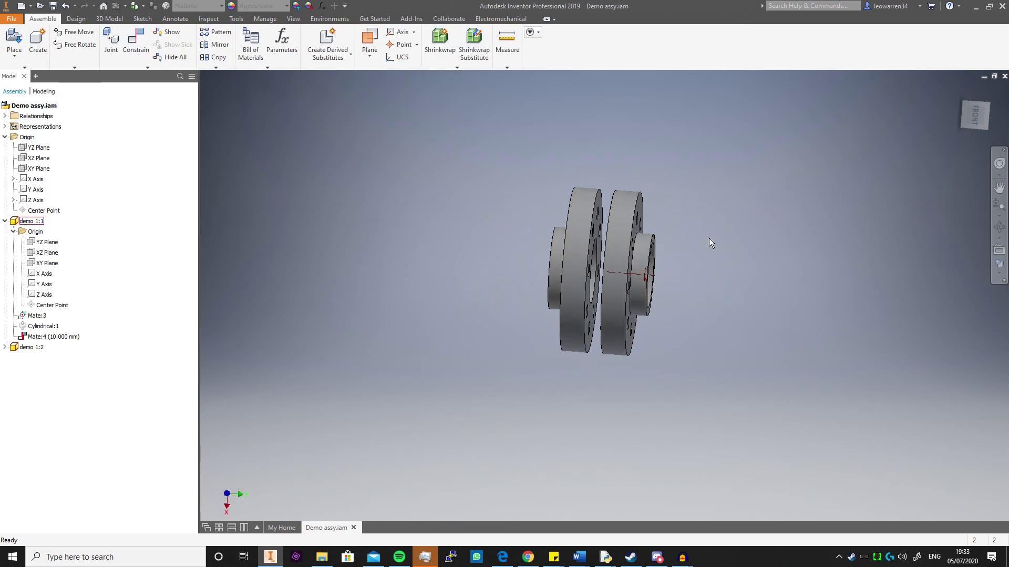
click(970, 112)
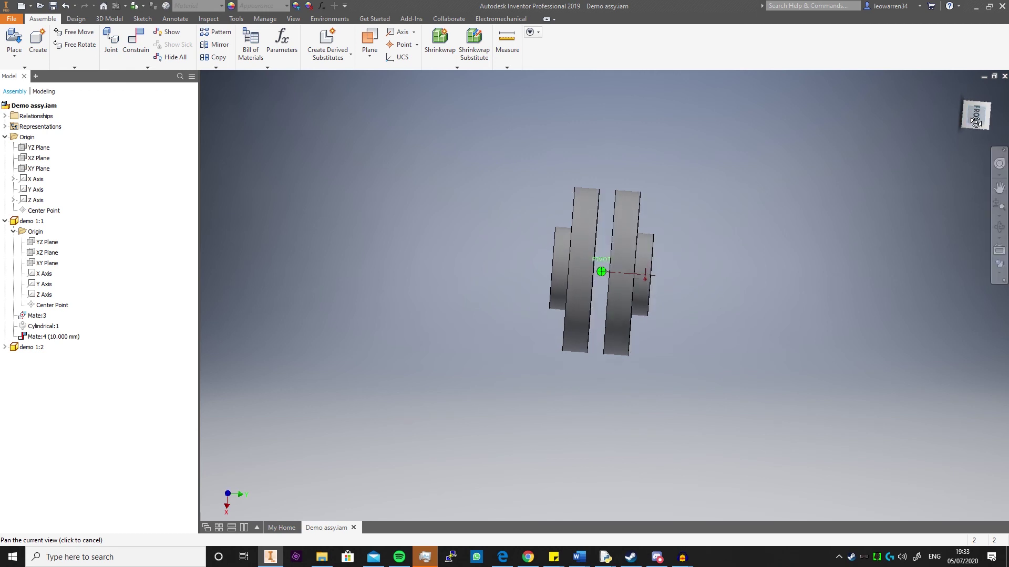
drag(980, 113, 971, 113)
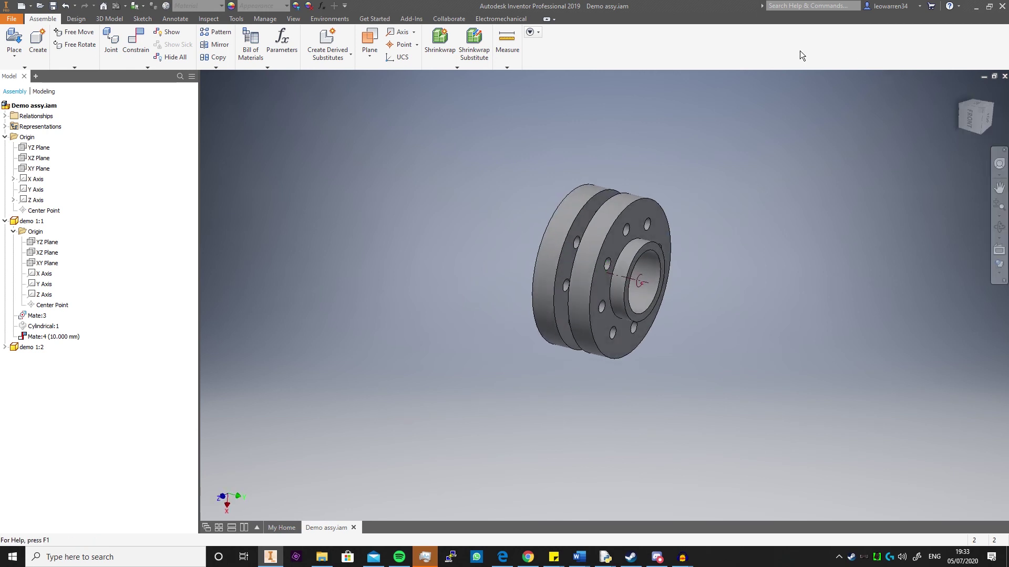
click(967, 127)
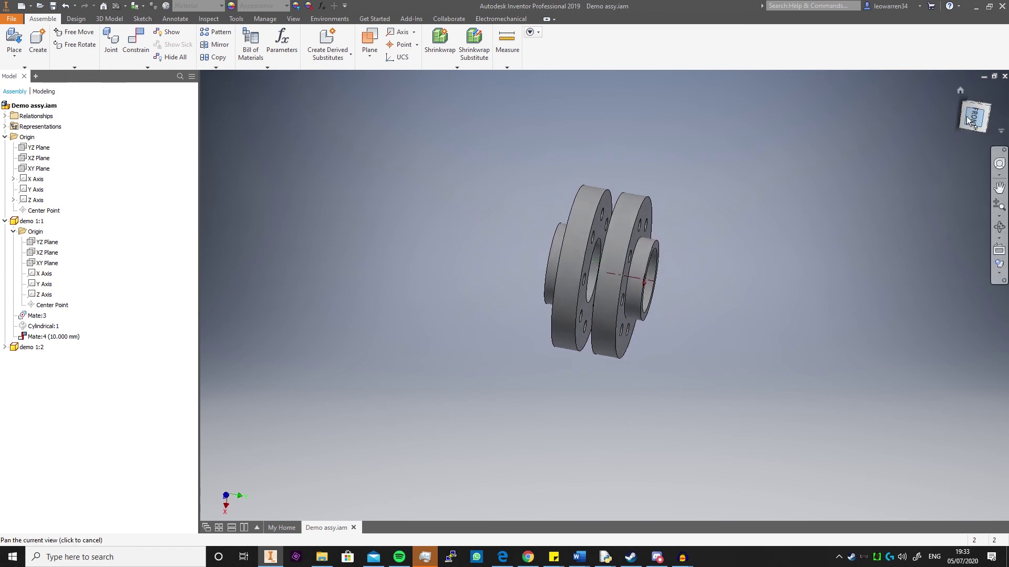
click(979, 113)
mouse_move(979, 114)
mouse_down()
mouse_move(953, 114)
mouse_move(976, 120)
mouse_up()
- Review the assembly constraint options and the list of available joint types without placing a constraint or joint
click(132, 48)
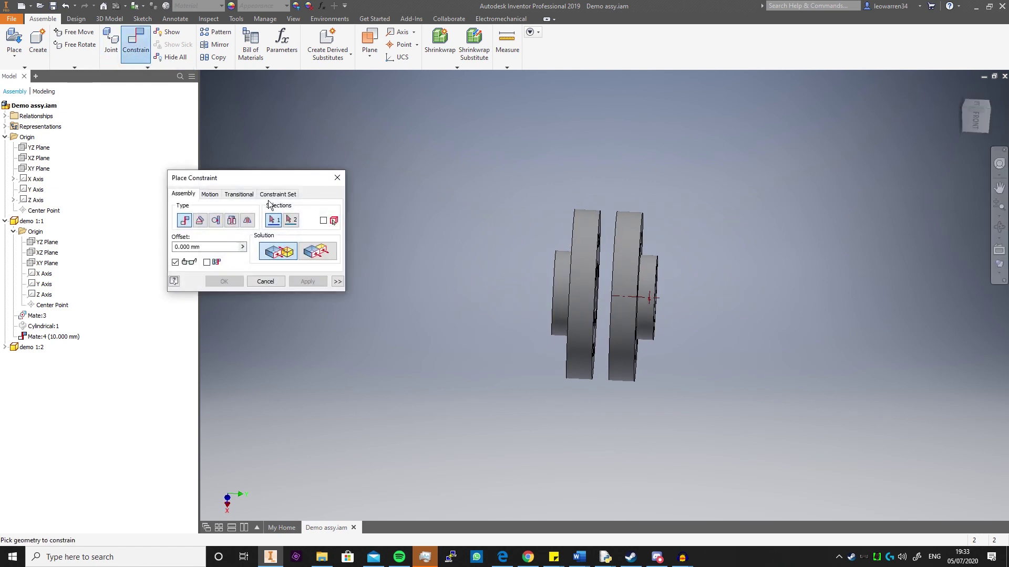
click(336, 178)
click(111, 48)
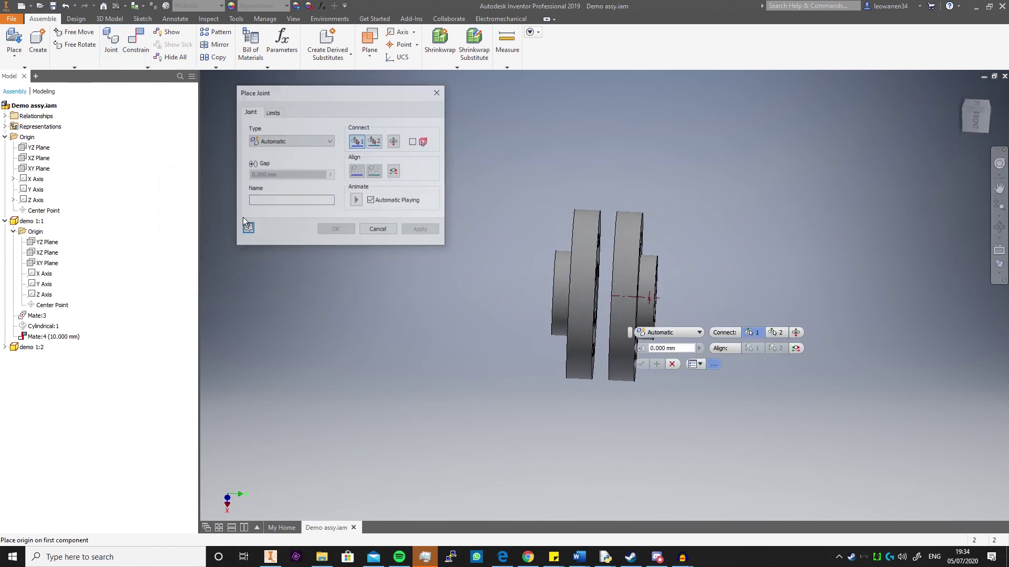
click(282, 142)
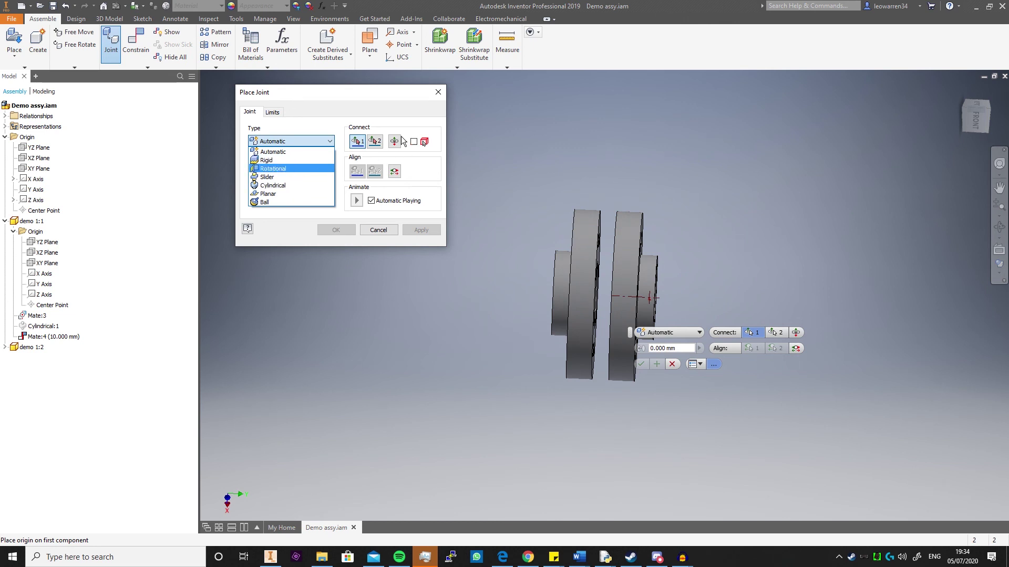
click(439, 92)
click(439, 92)
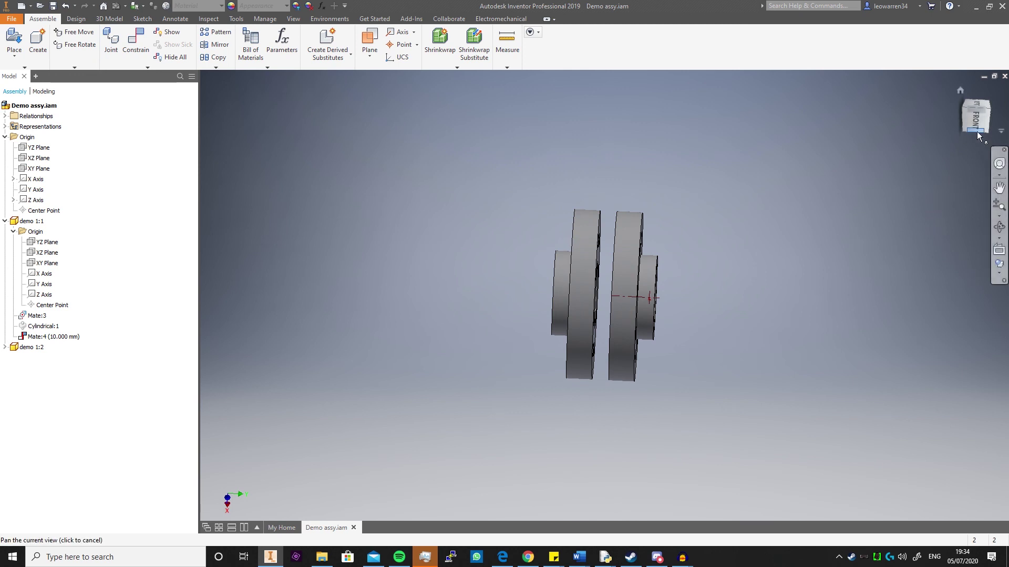
drag(977, 125, 950, 137)
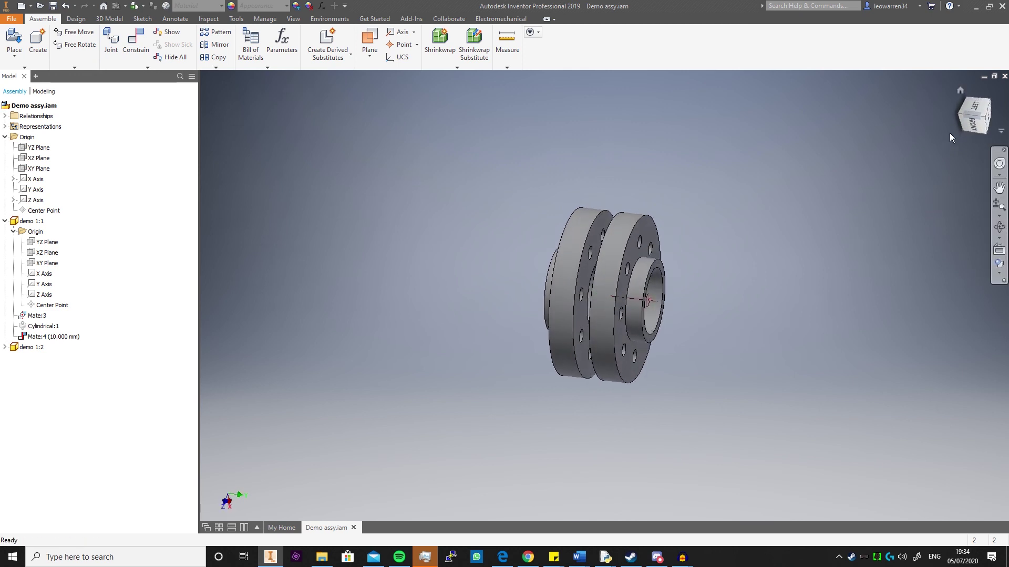